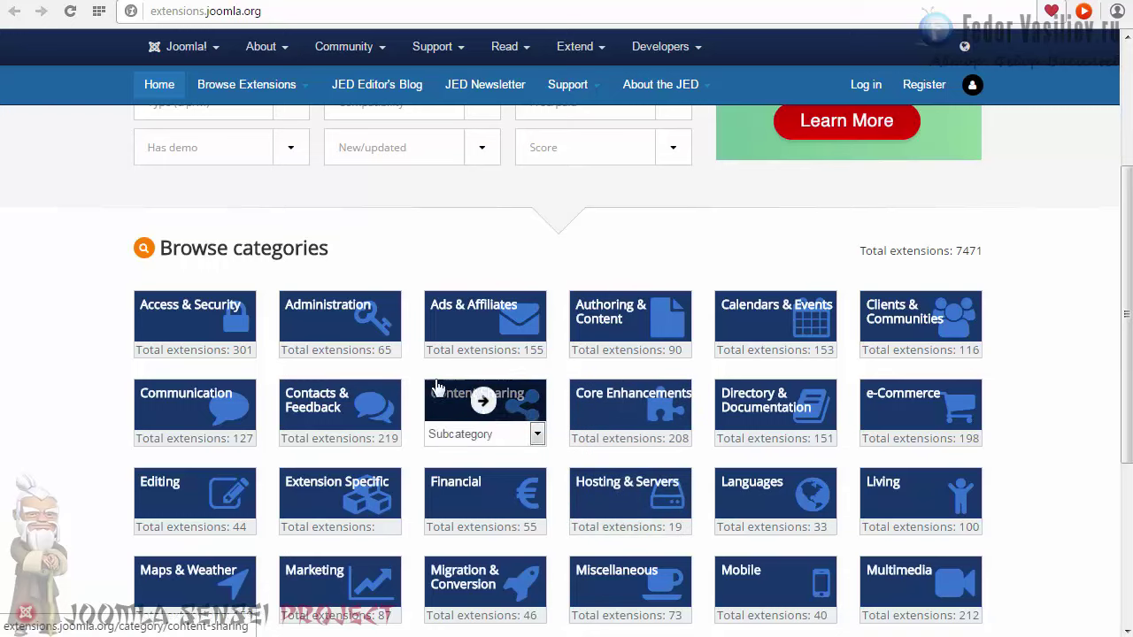
Step: Leave the Joomla Extensions Directory for the official Download Joomla! page
left_click_drag(1122, 362, 1107, 344)
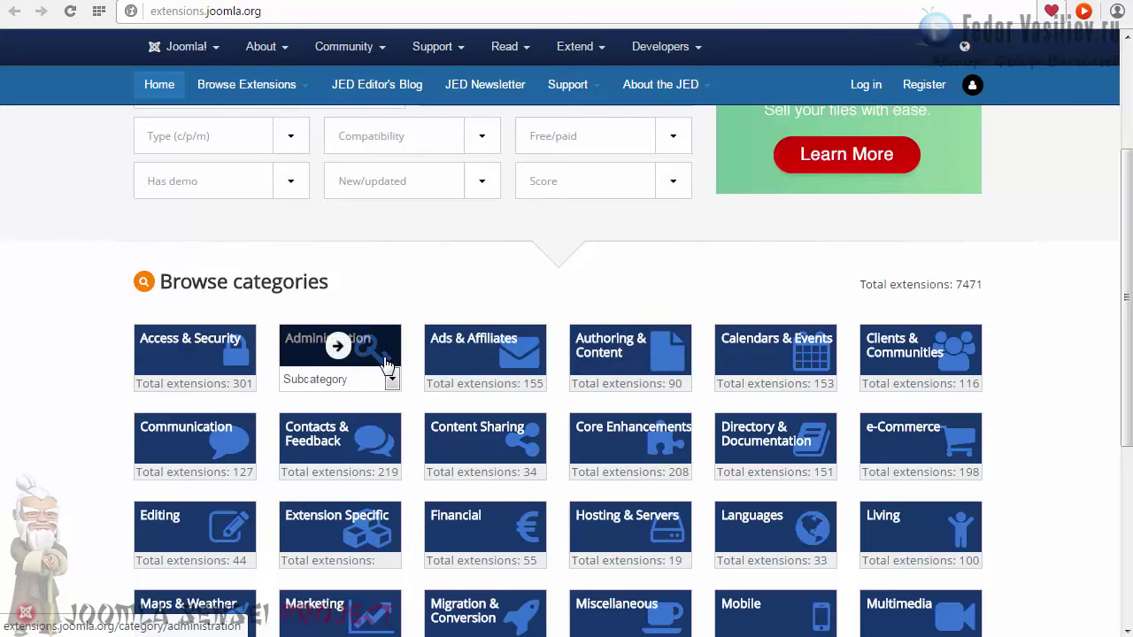
left_click_drag(1116, 349, 1090, 221)
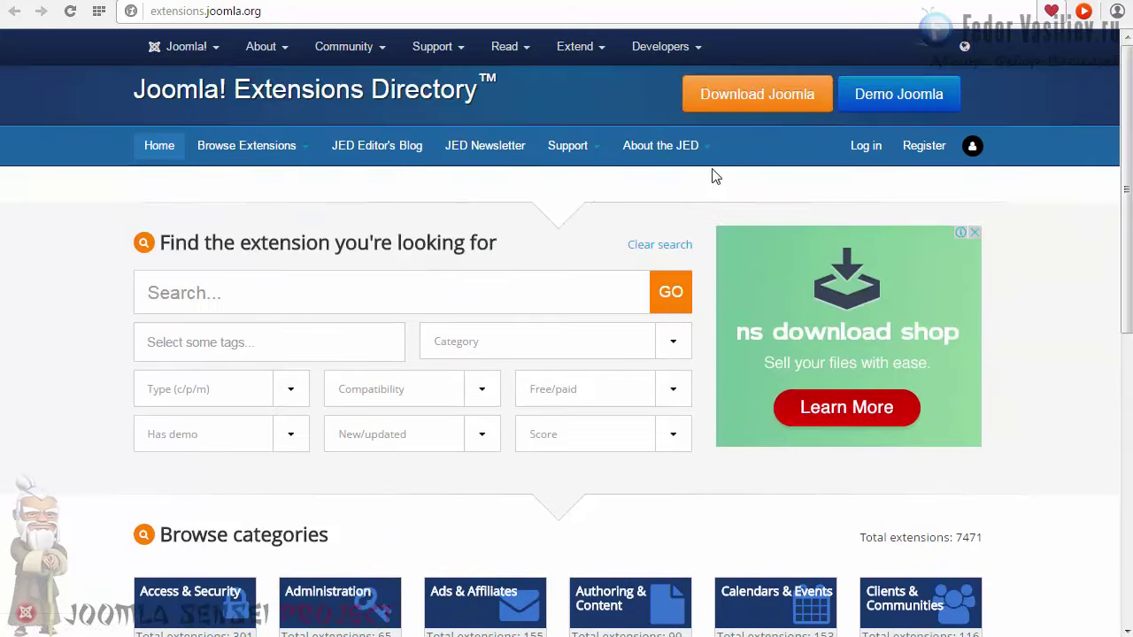
left_click(761, 102)
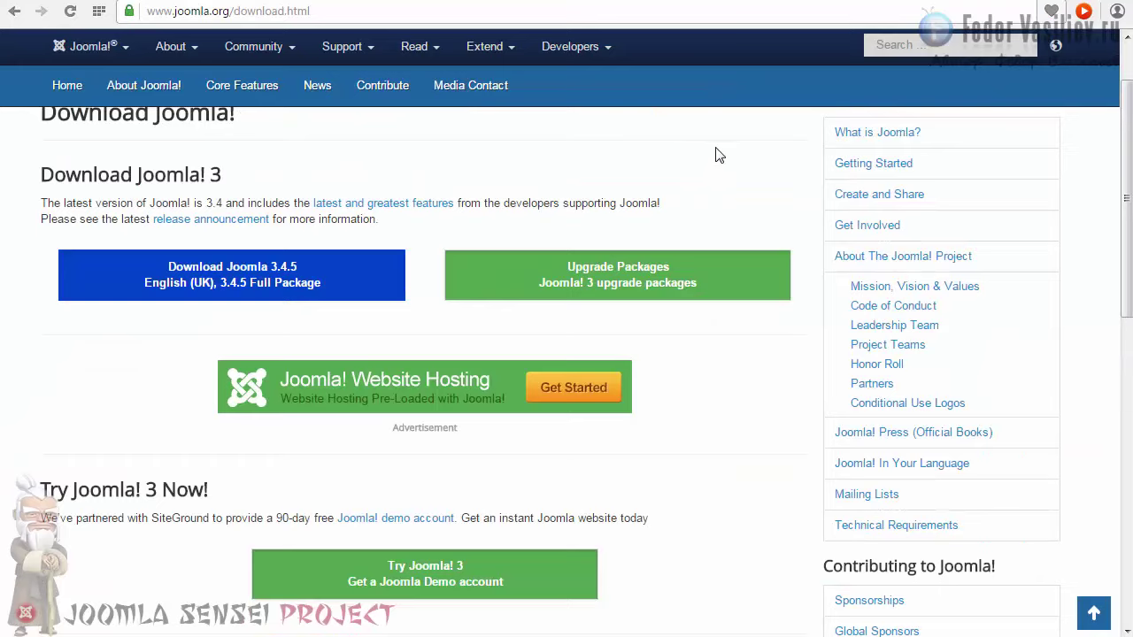
Step: Save Joomla_3.4.5-Stable-Full_Package.zip into the local folder beside 2sensei.jpg
scroll(718, 156, "up", 1)
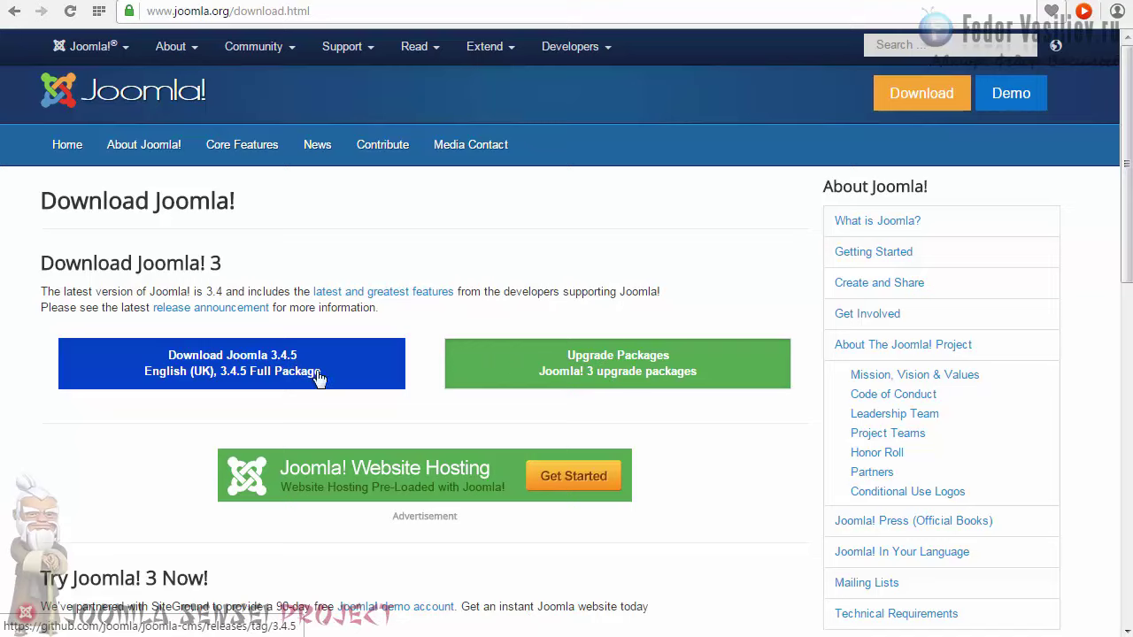
left_click(183, 371)
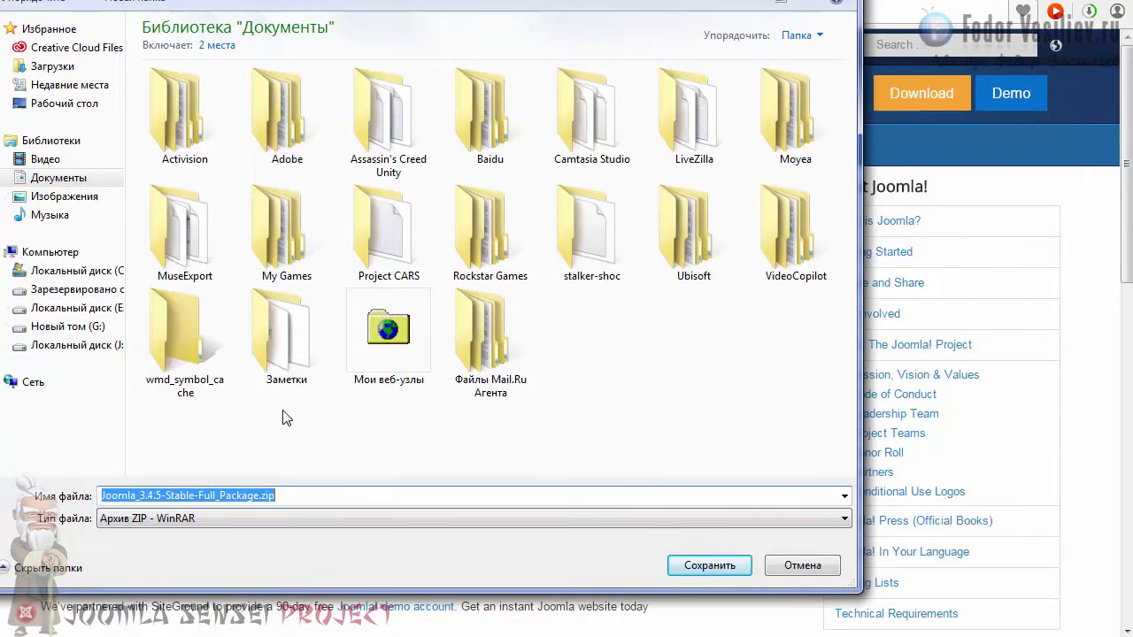
double_click(492, 394)
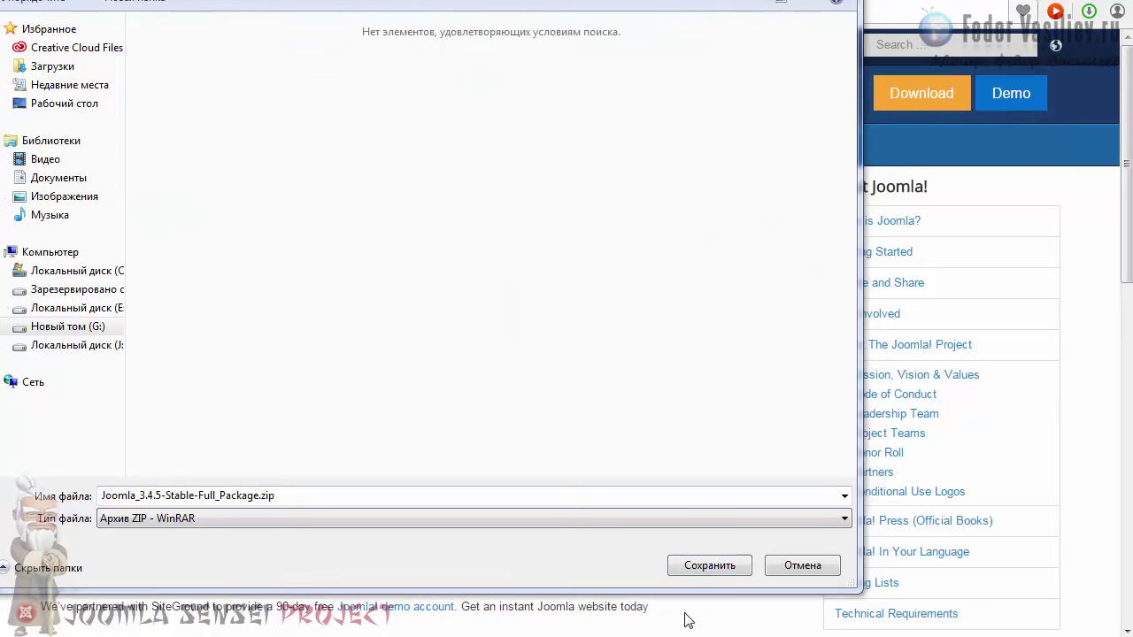
left_click(703, 566)
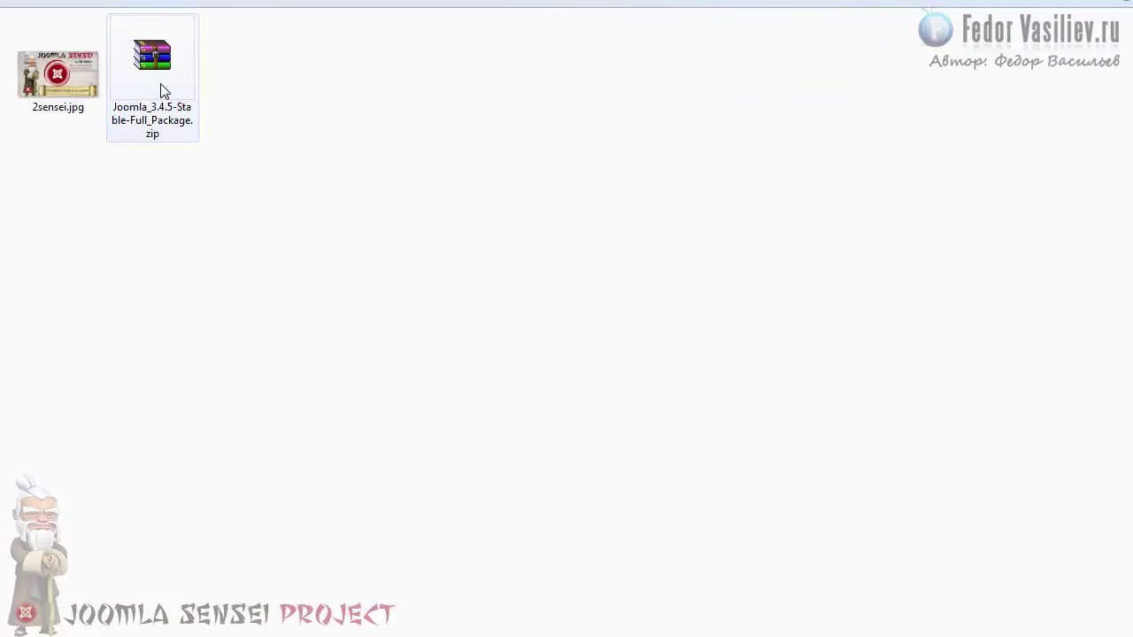
Step: Open the Joomla zip in WinRAR via Открыть and bring up the Извлечь… extraction dialog
left_click(162, 91)
right_click(157, 54)
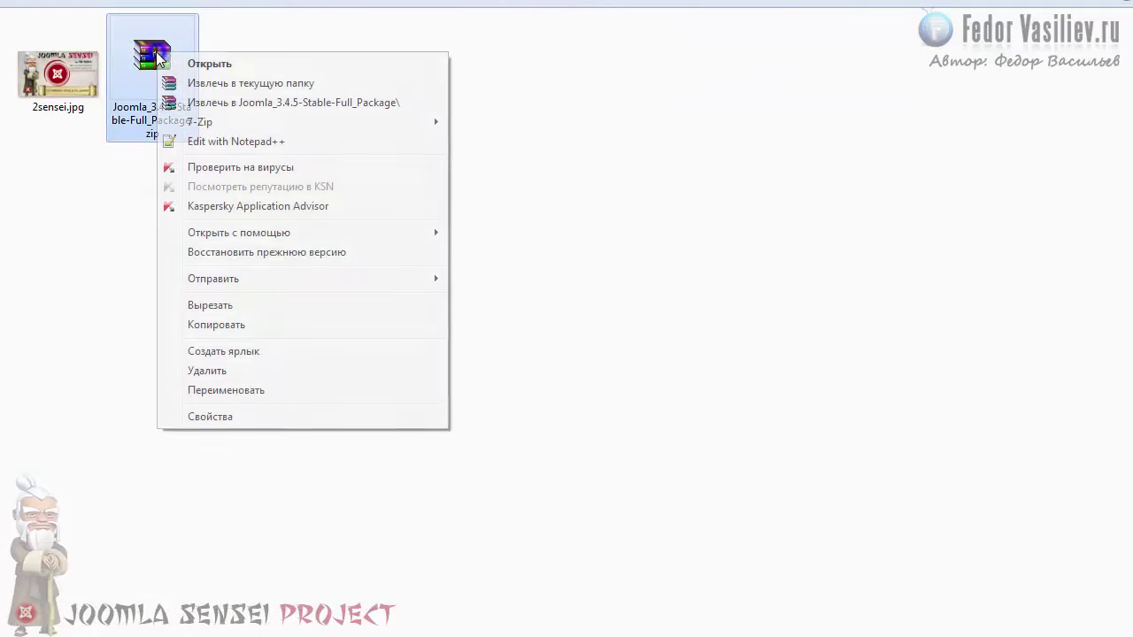
left_click(247, 67)
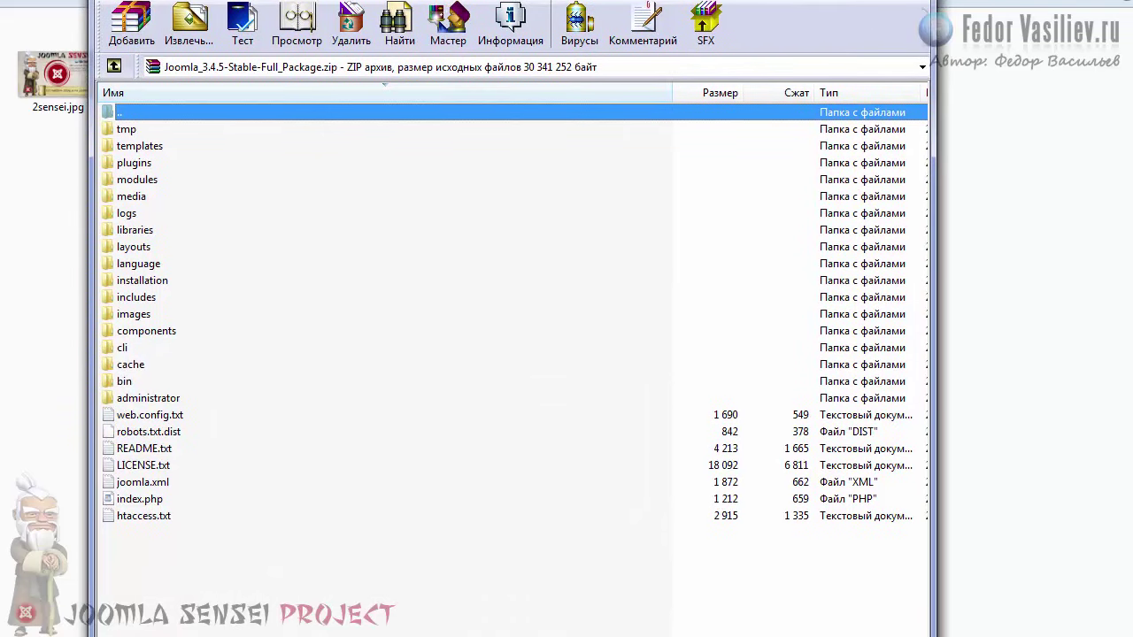
key("Escape")
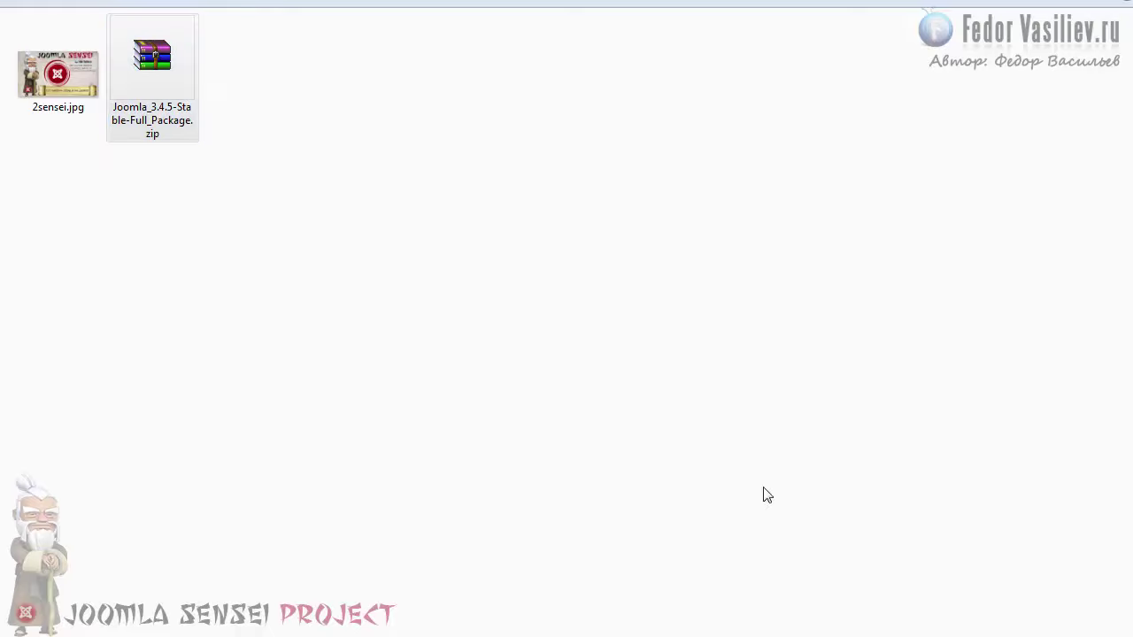
right_click(153, 56)
left_click(200, 67)
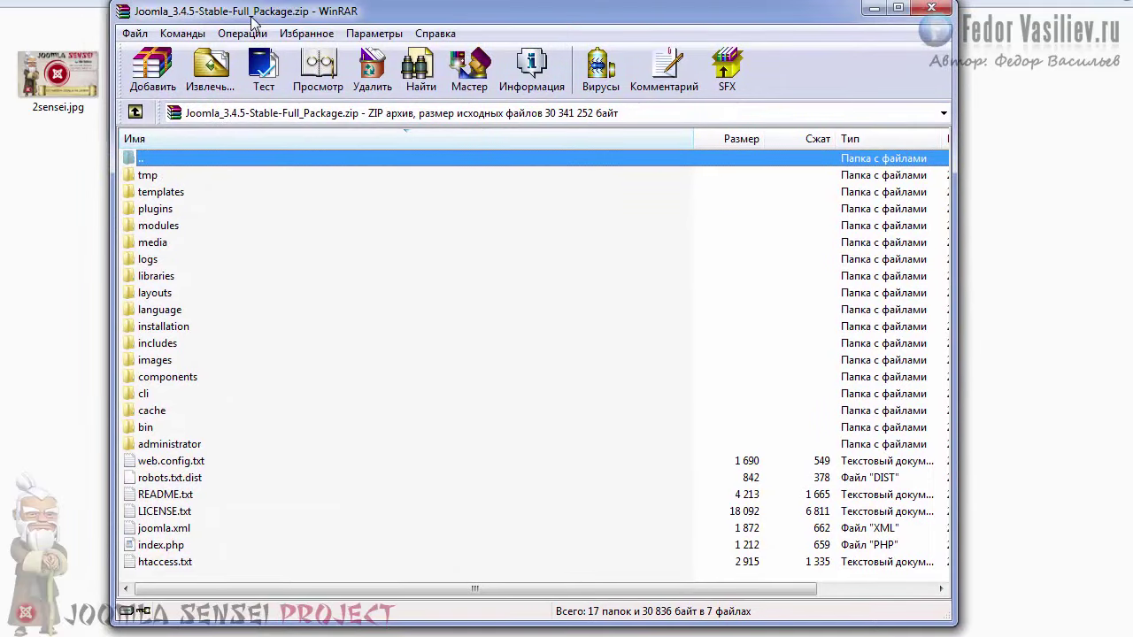
left_click_drag(252, 17, 252, 22)
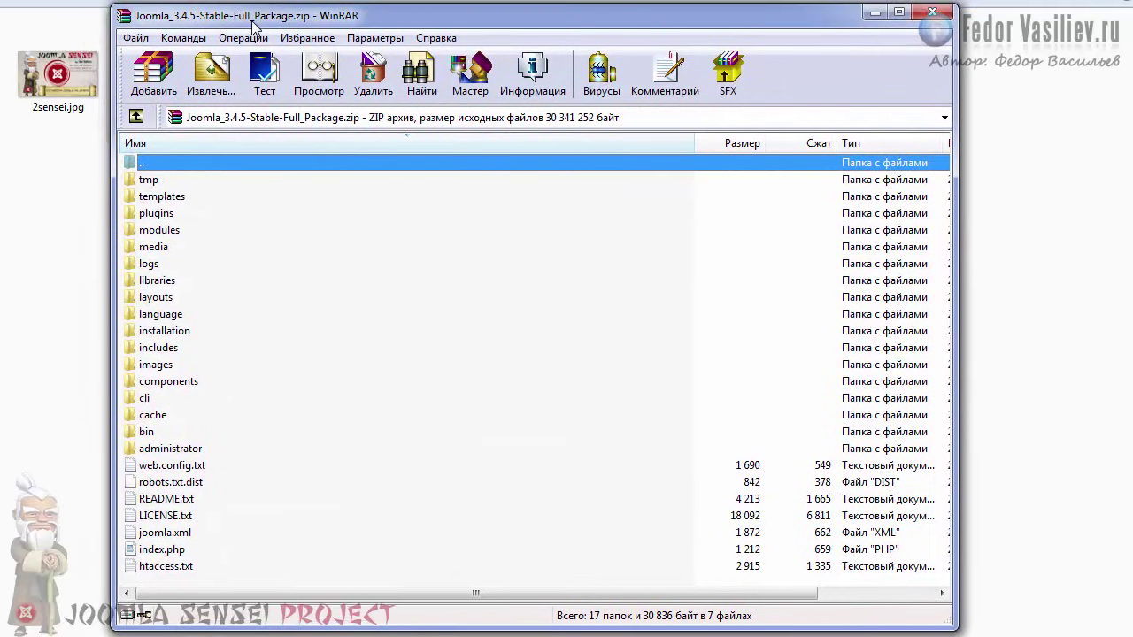
left_click(215, 83)
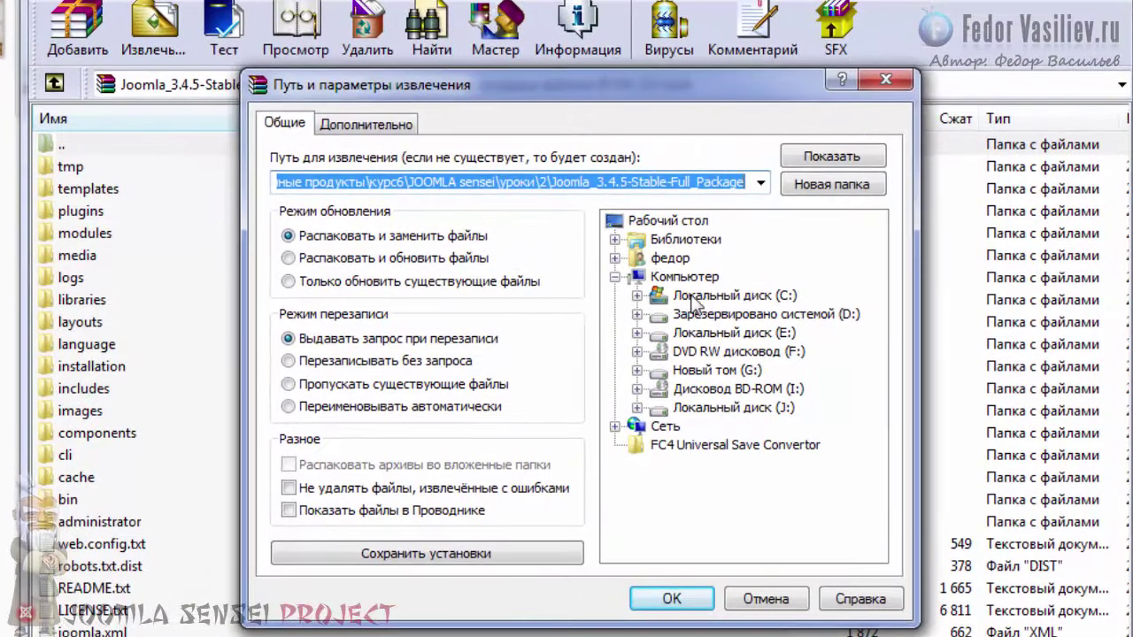
Step: Extract the Joomla files into C:\WebServers\home\test1.ru\www using the folder tree
left_click(637, 296)
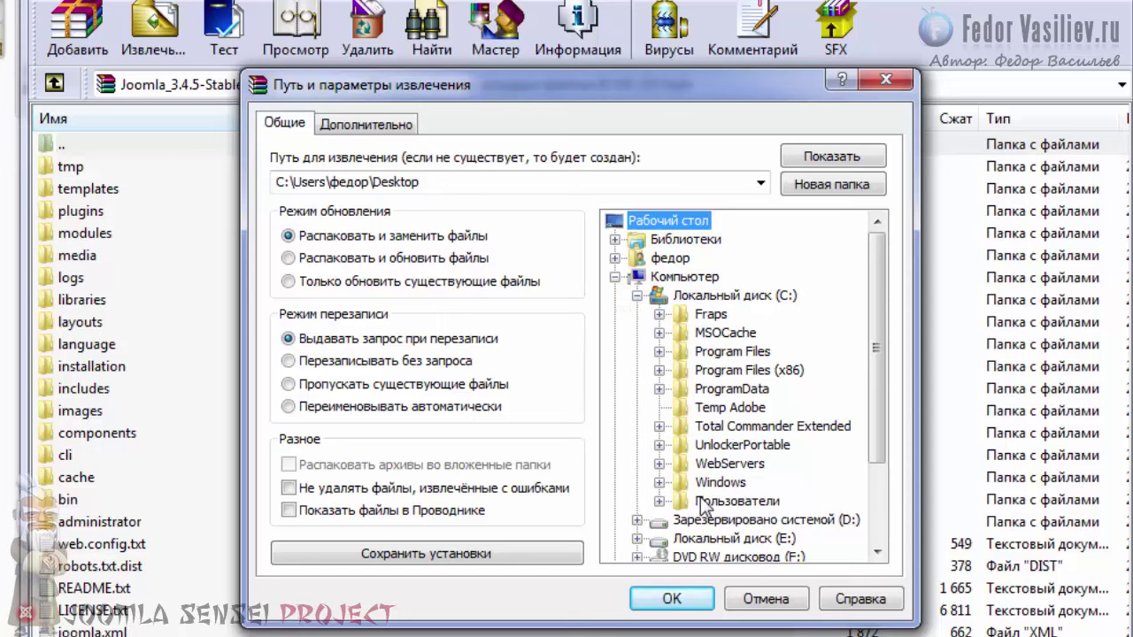
scroll(872, 465, "down", 1)
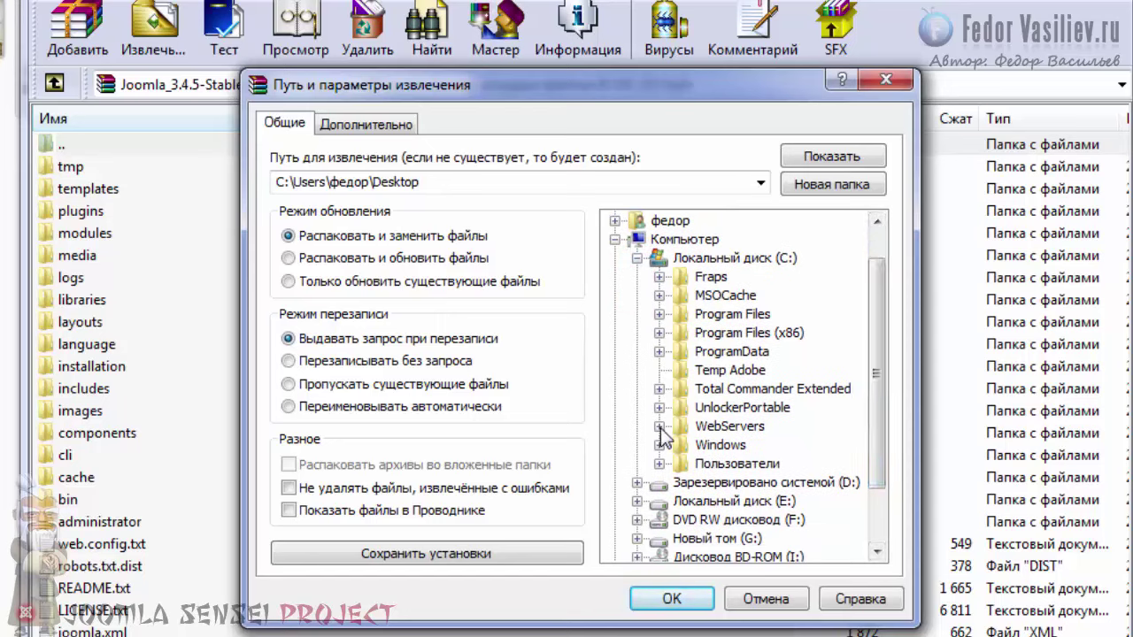
left_click(659, 426)
left_click_drag(863, 447, 871, 527)
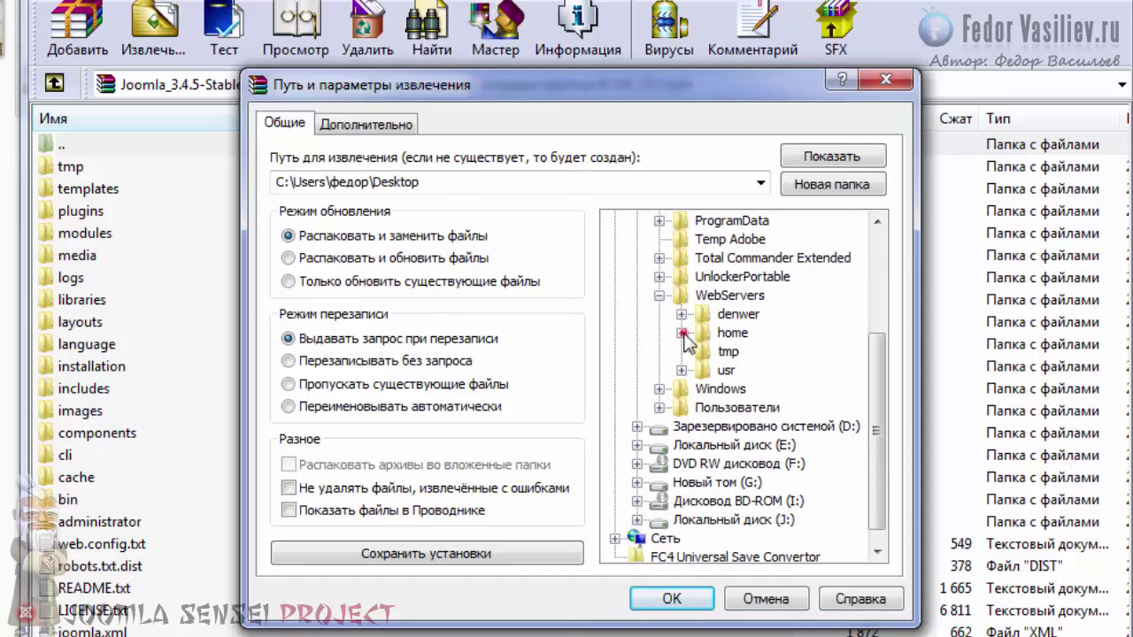
left_click(680, 333)
left_click_drag(879, 413, 878, 432)
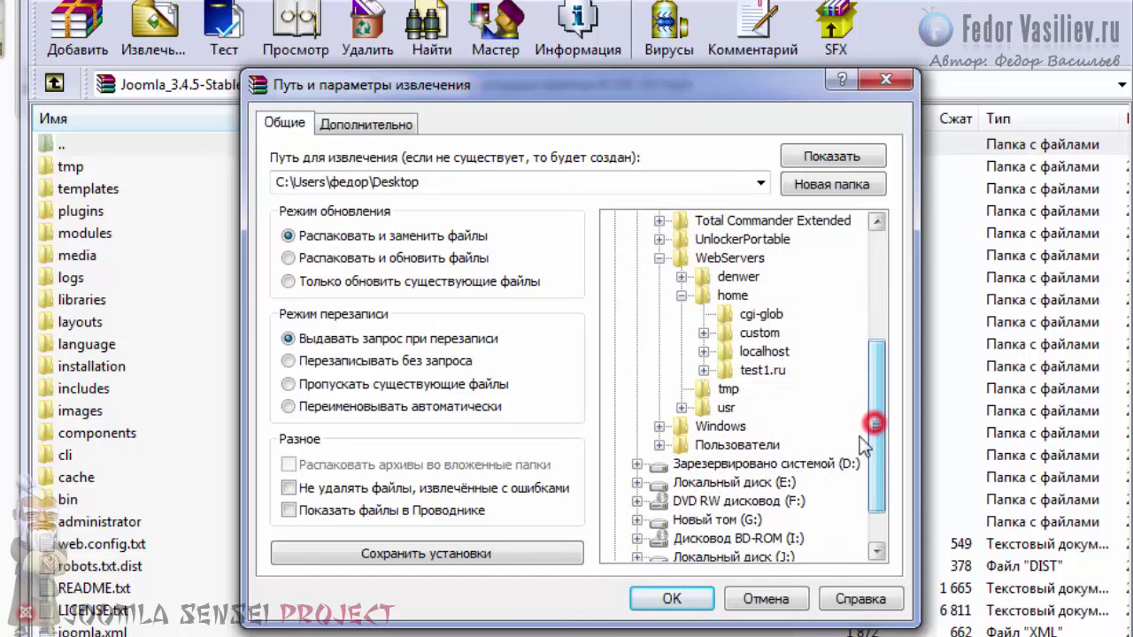
left_click(754, 371)
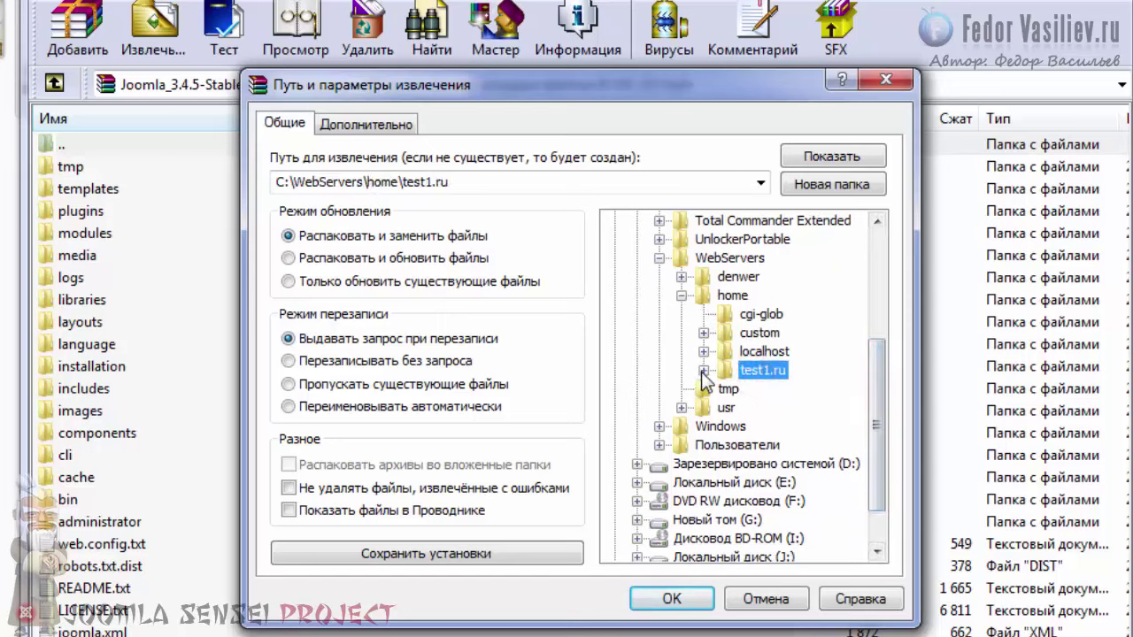
left_click(704, 371)
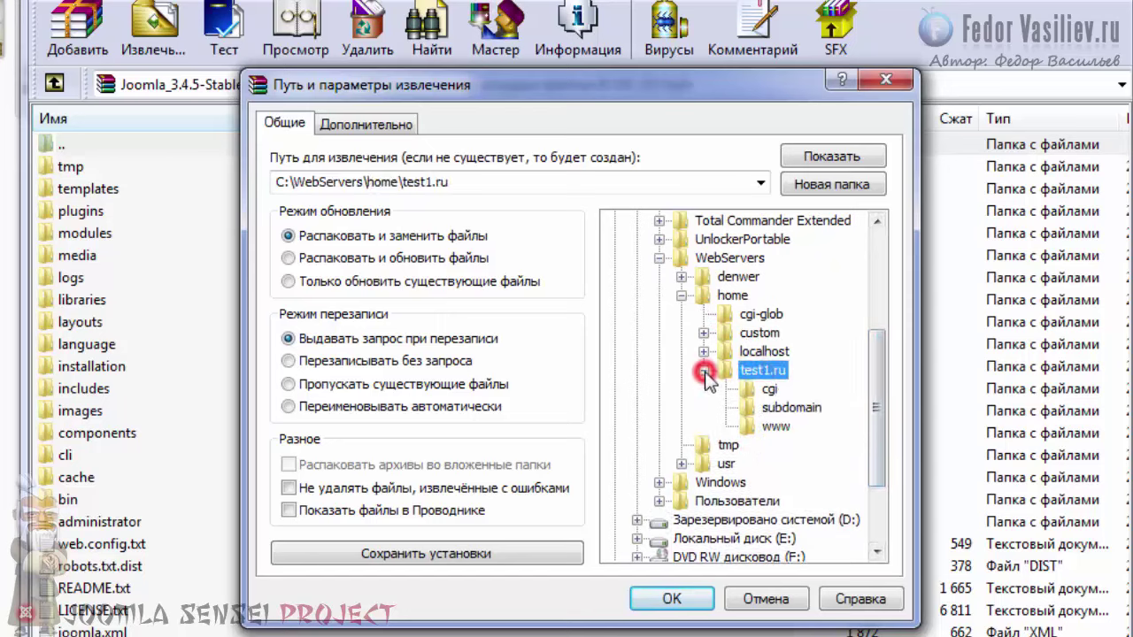
left_click(753, 425)
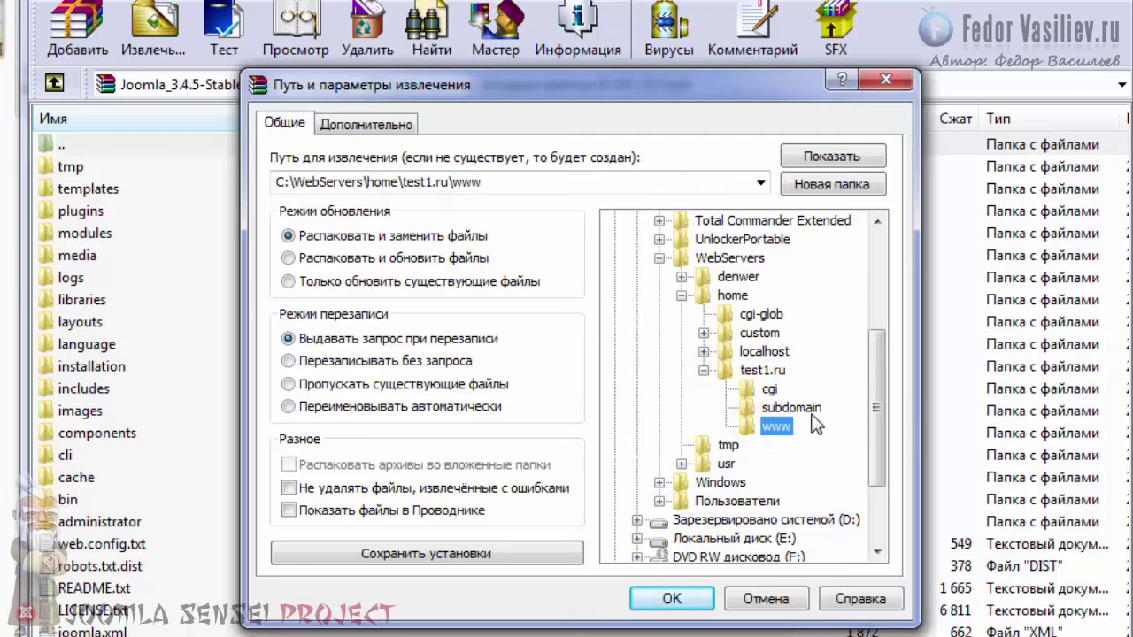
left_click(671, 600)
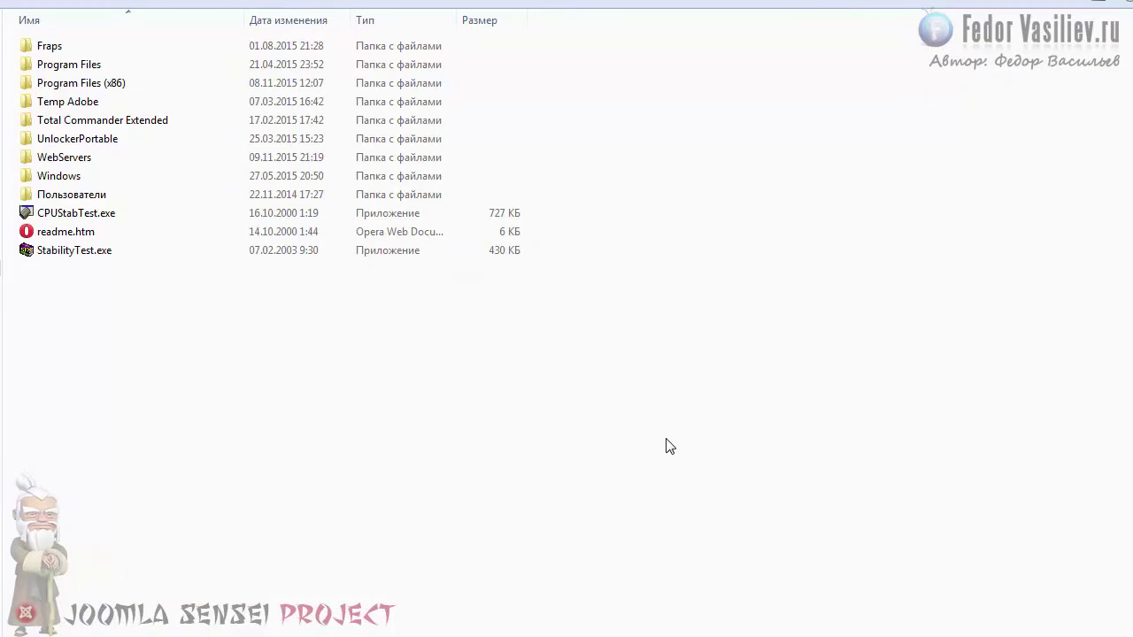
Step: Confirm the Joomla files are in C:\WebServers\home\test1.ru\www, then launch Start Denwer
double_click(48, 157)
double_click(41, 66)
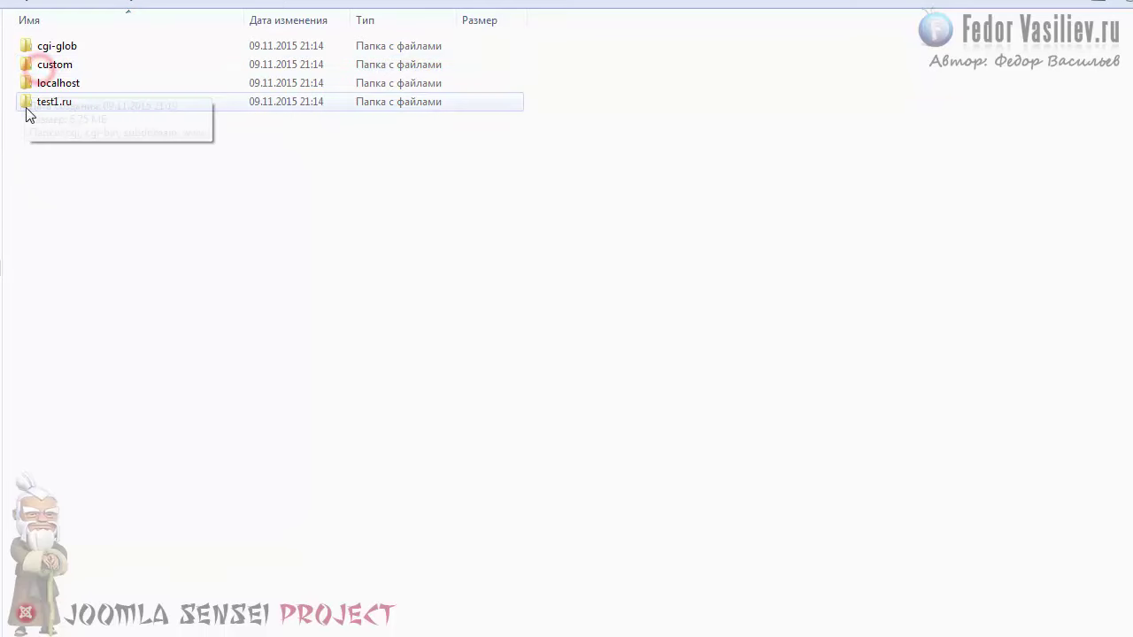
double_click(41, 101)
double_click(40, 86)
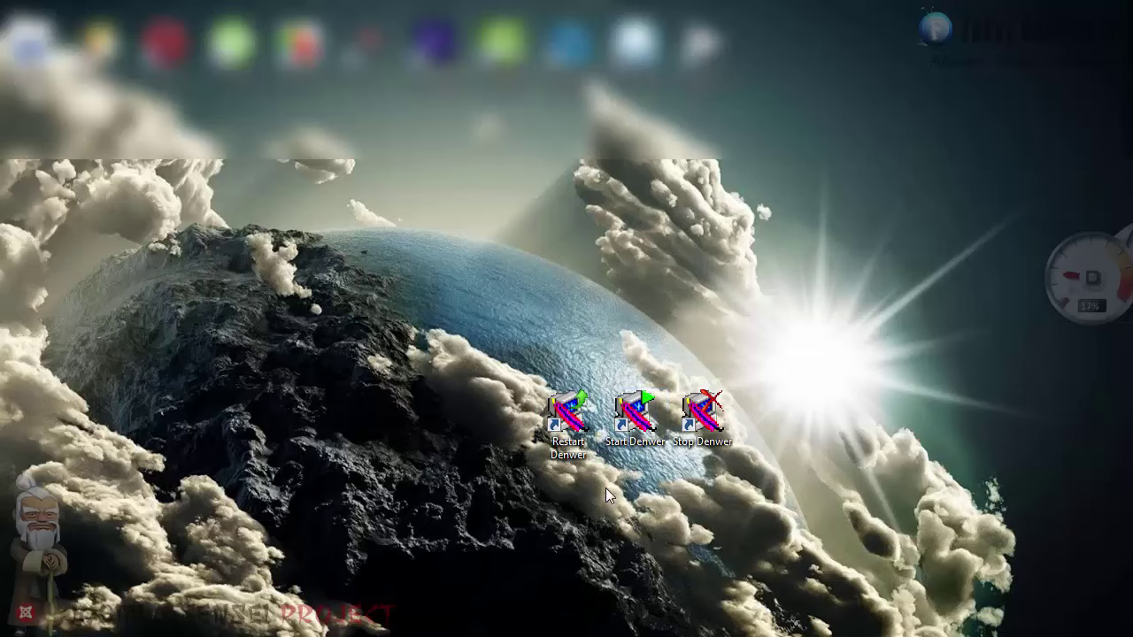
double_click(639, 416)
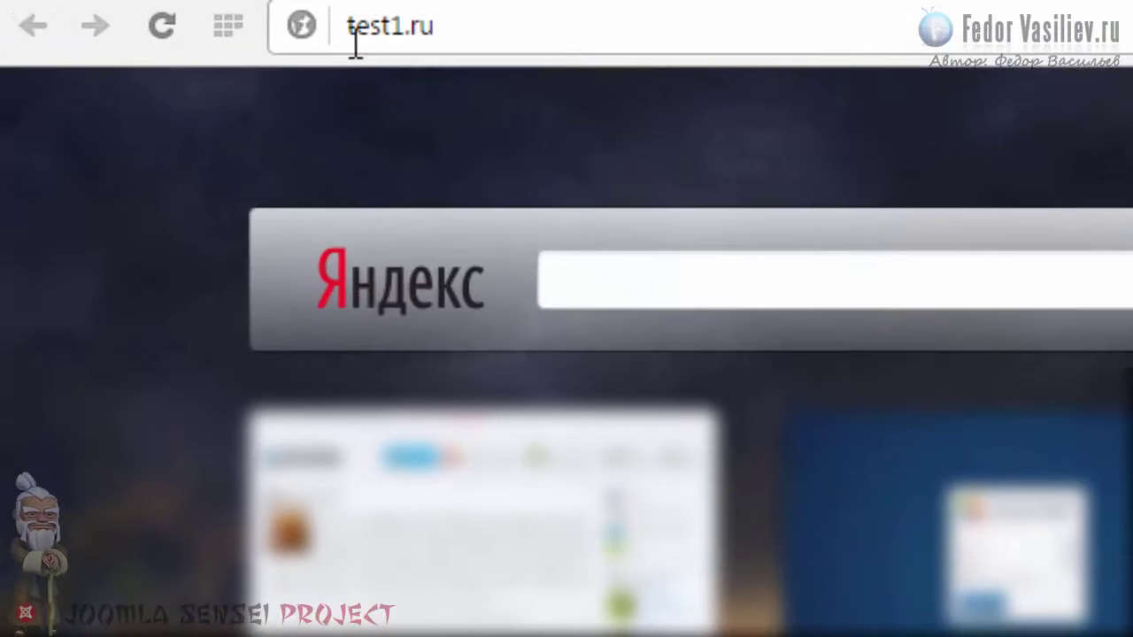
Step: Load test1.ru to bring up the Russian-language Joomla installer's Site Configuration form
left_click(493, 16)
key("Return")
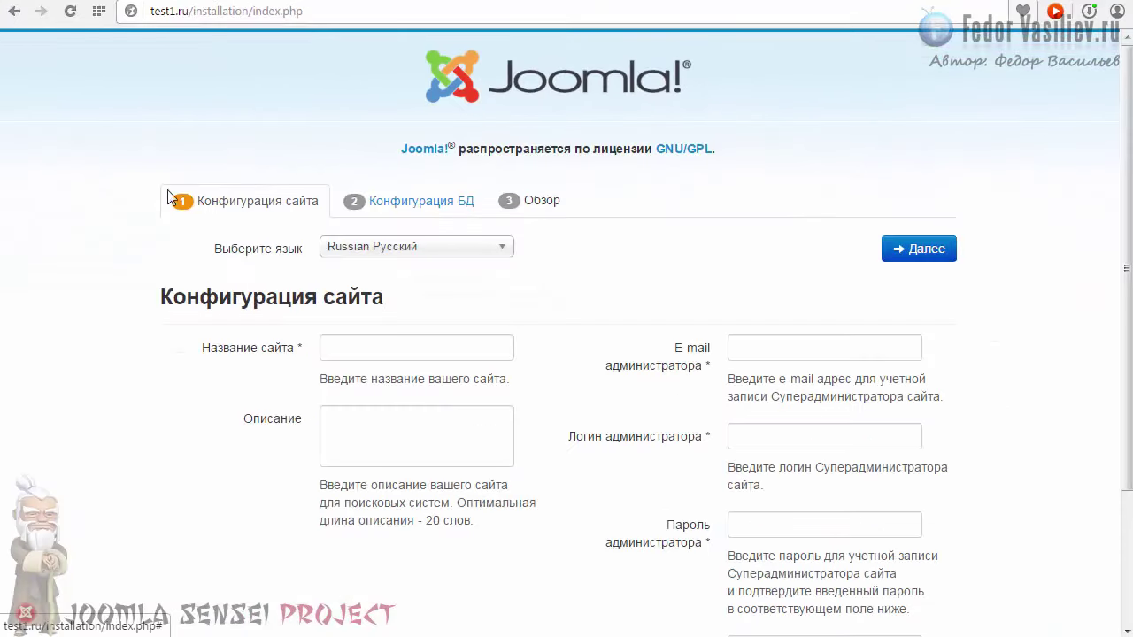
scroll(1122, 381, "down", 2)
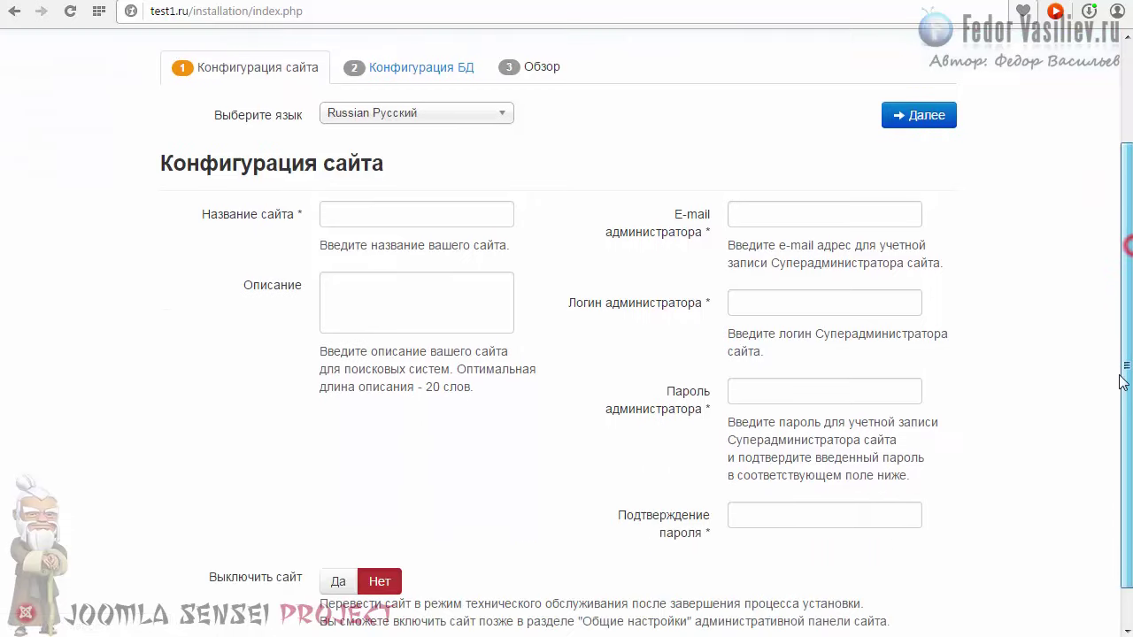
scroll(1122, 372, "down", 1)
scroll(1122, 212, "up", 3)
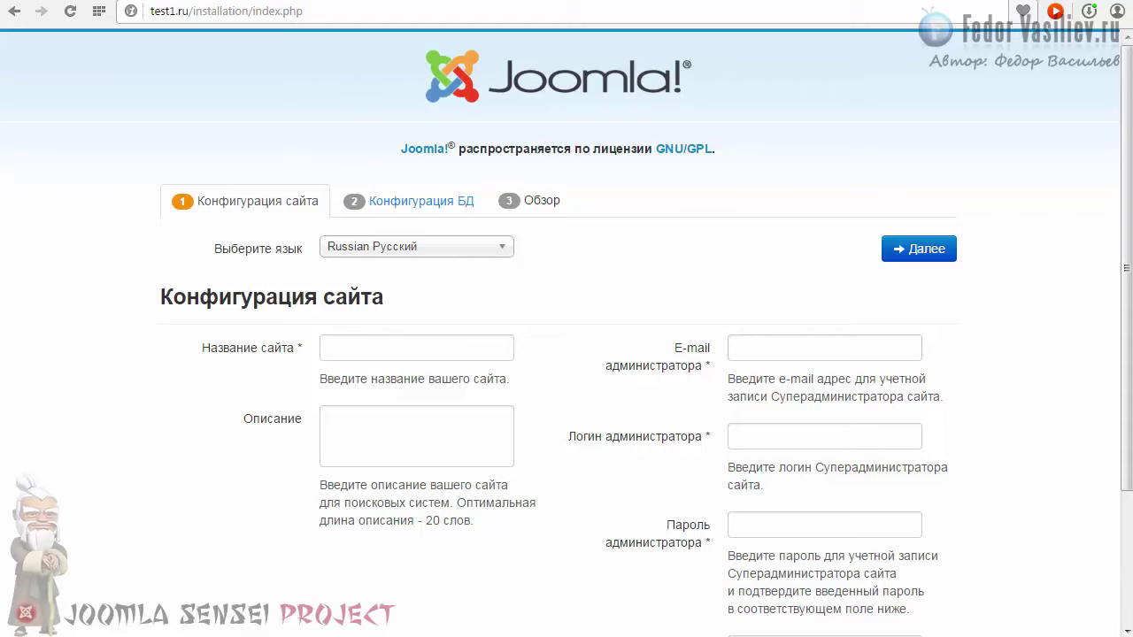
scroll(835, 279, "down", 1)
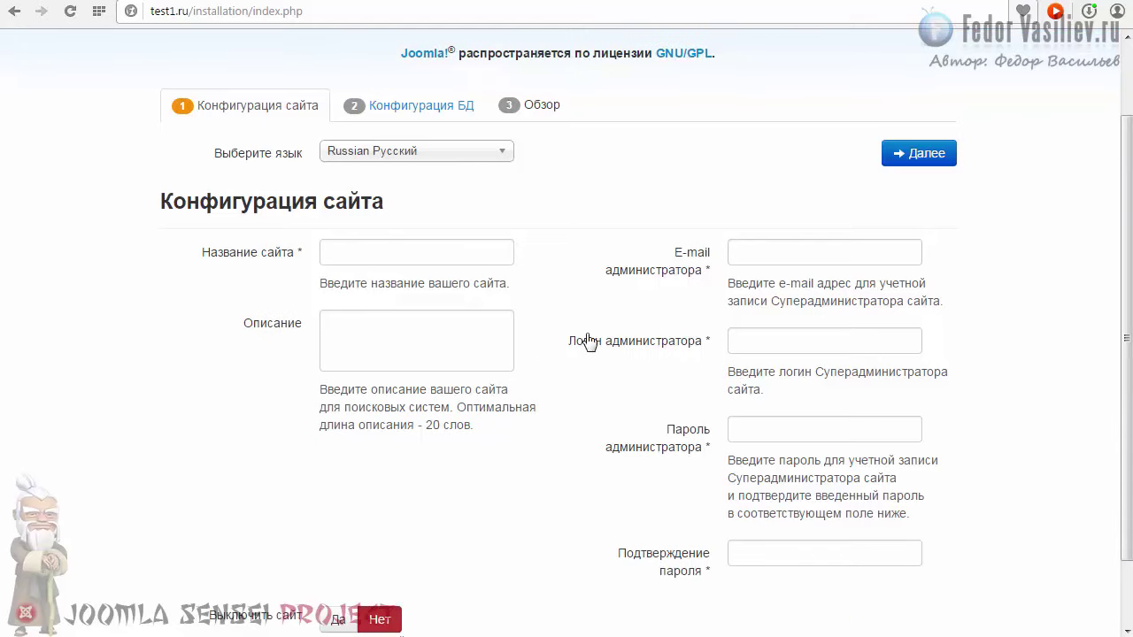
left_click(299, 251)
left_click(639, 304)
scroll(1120, 384, "down", 1)
scroll(1121, 384, "up", 2)
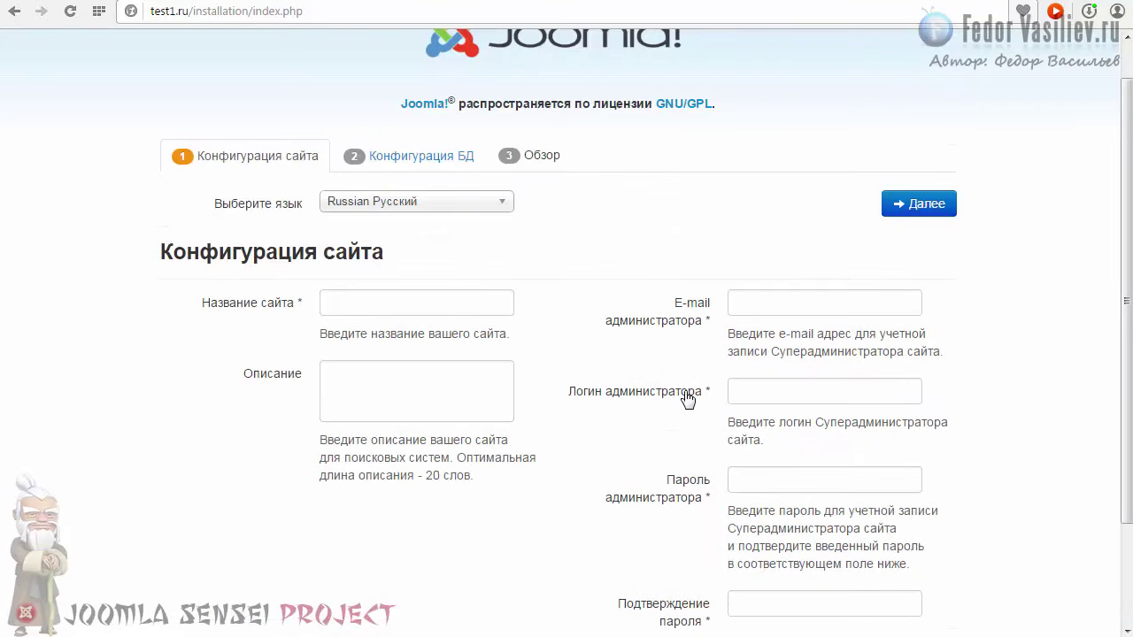
Step: Enter тест as the site name
left_click(740, 395)
left_click(750, 305)
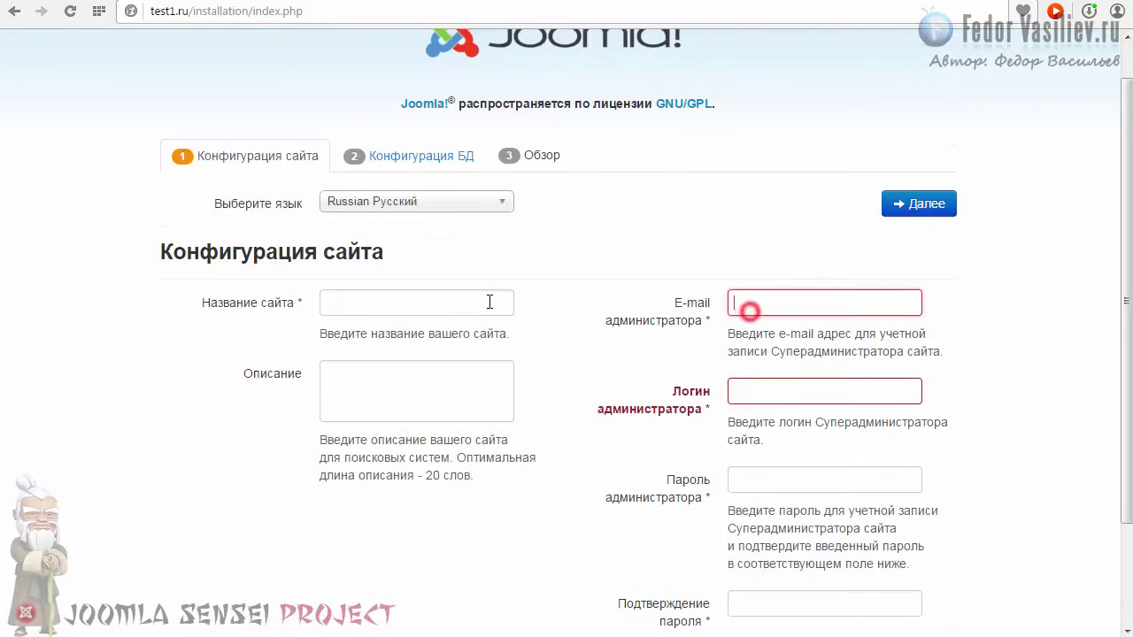
left_click(474, 302)
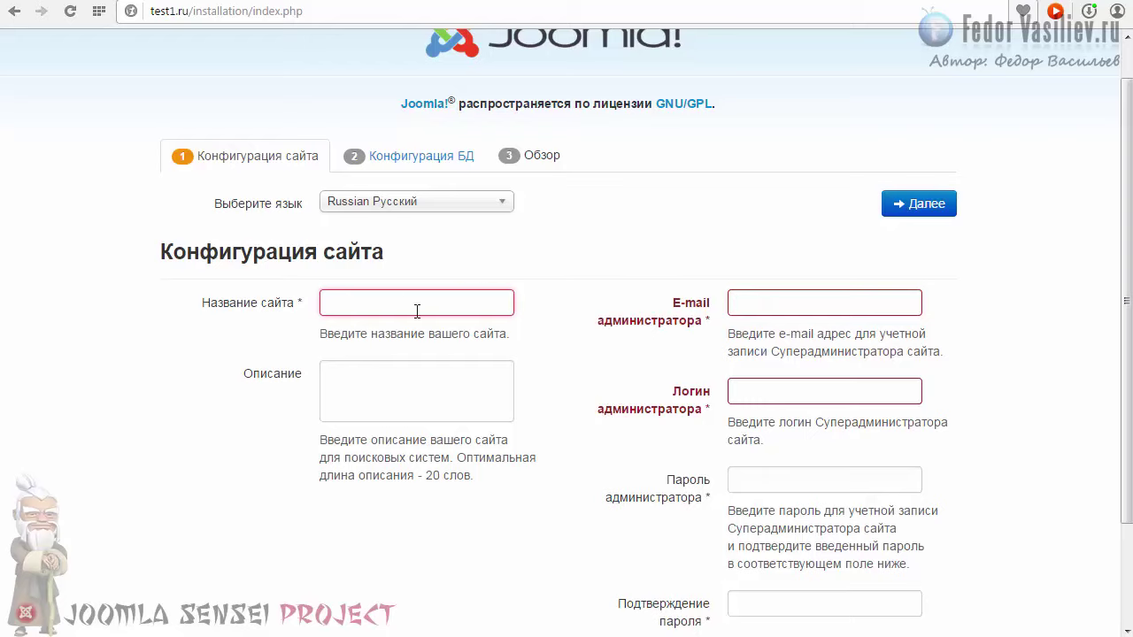
type("T")
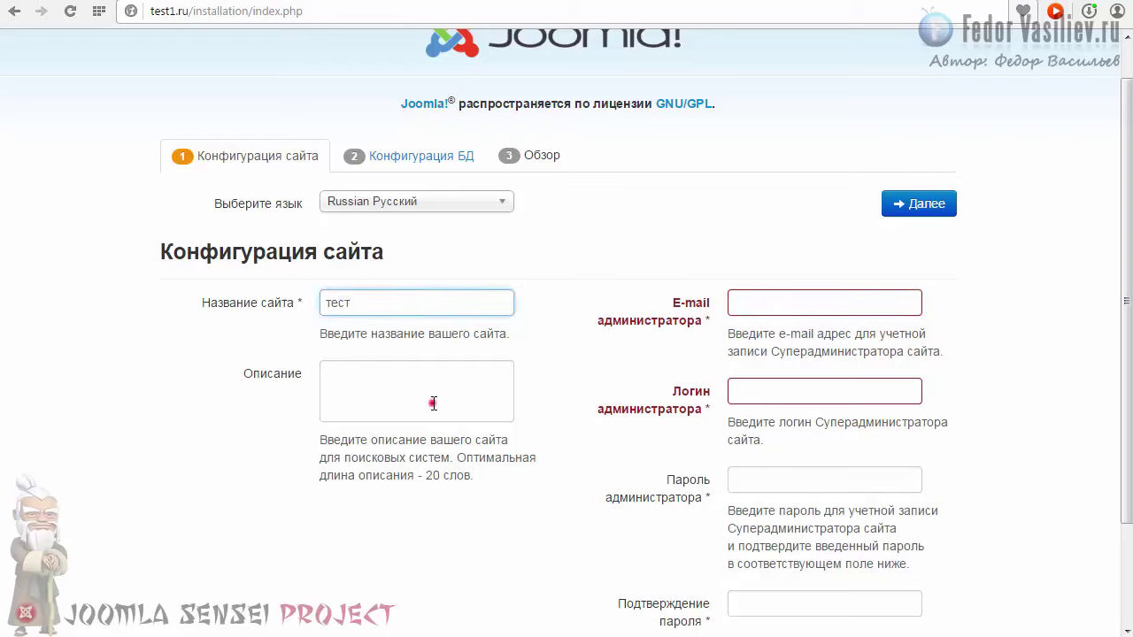
left_click(433, 404)
double_click(383, 301)
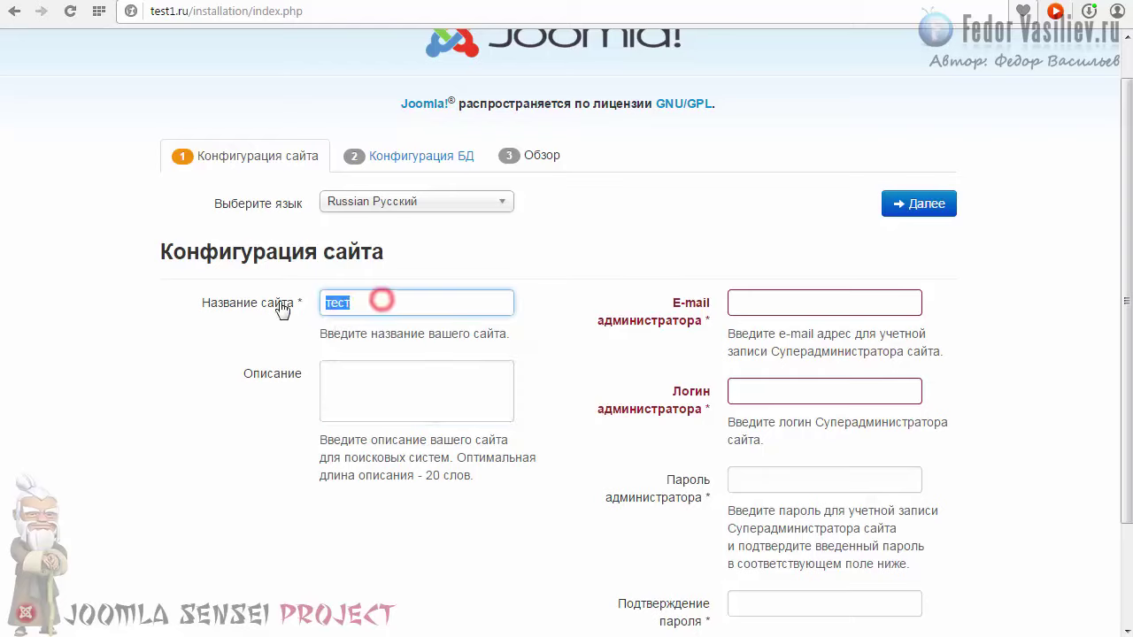
left_click(346, 304)
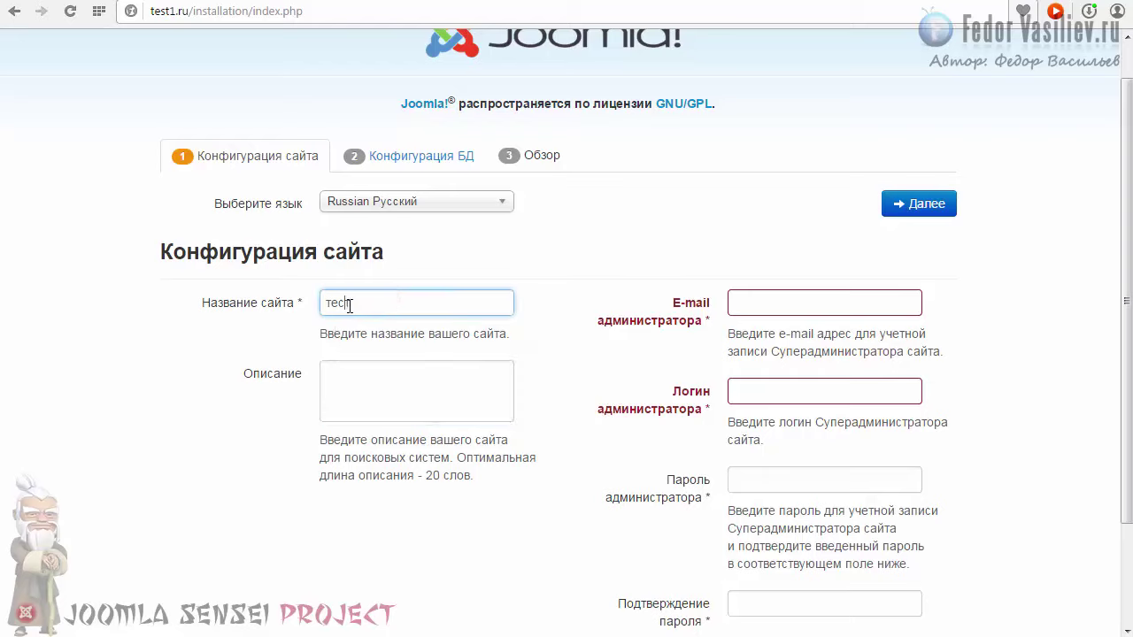
left_click(774, 301)
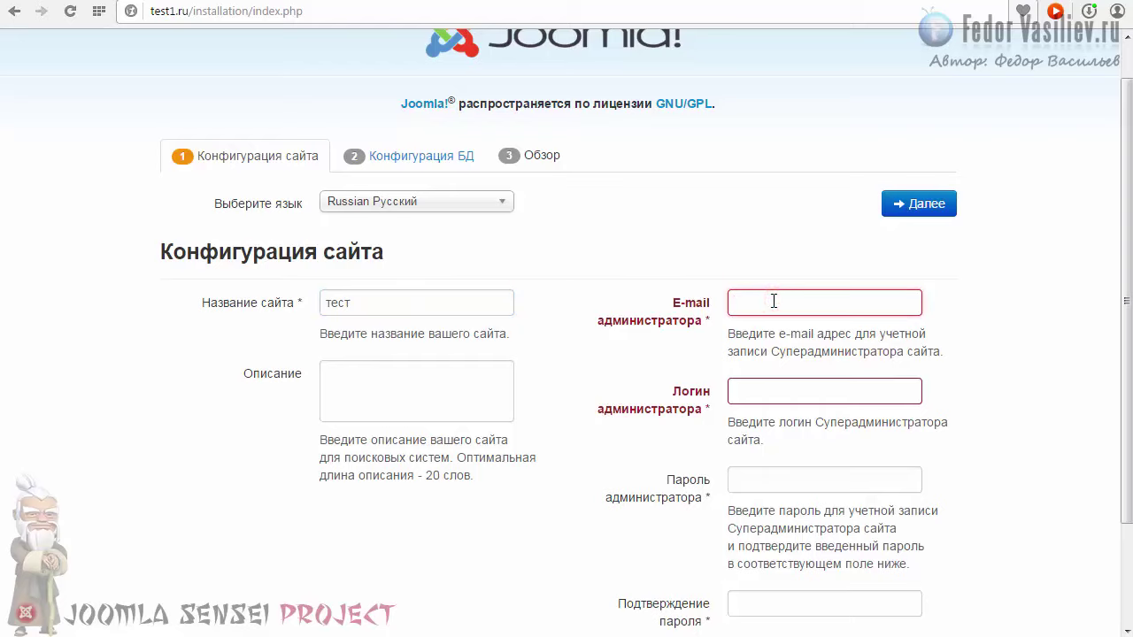
left_click(397, 303)
double_click(344, 304)
left_click(379, 303)
double_click(381, 303)
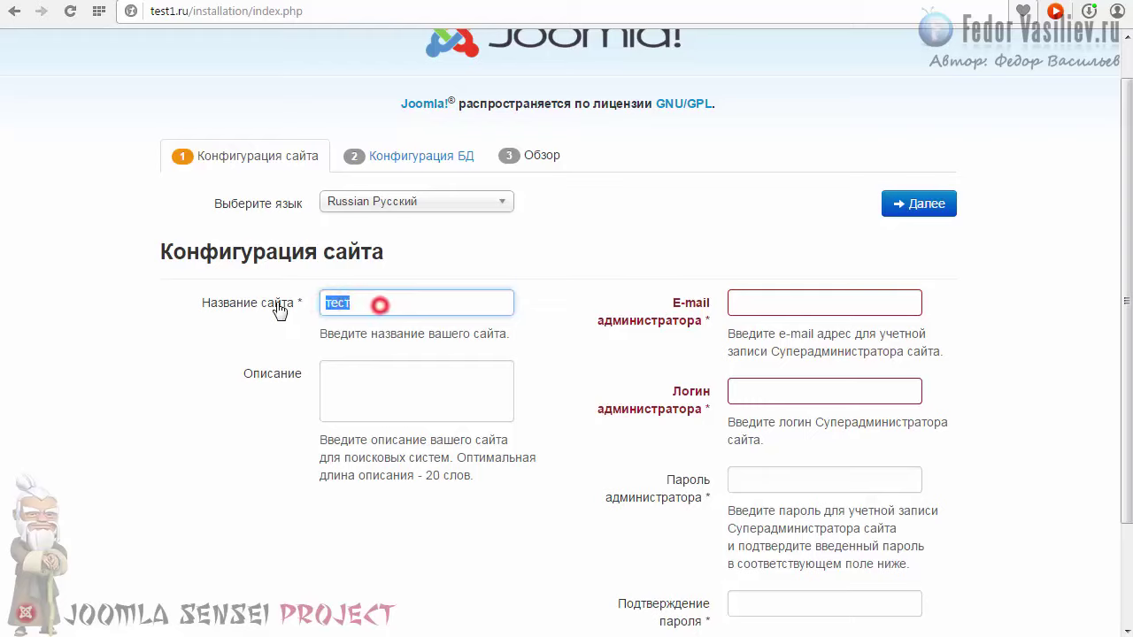
left_click(349, 306)
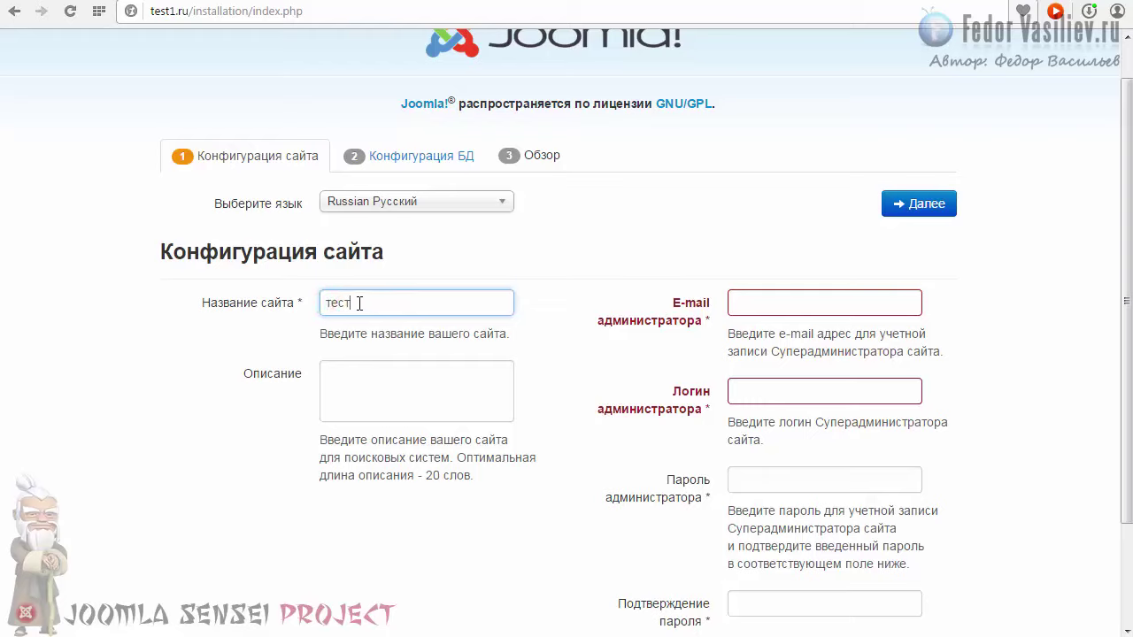
double_click(327, 304)
left_click(332, 305)
double_click(356, 309)
left_click(331, 305)
Step: Fill in the administrator's e-mail address and login using the browser suggestions
left_click(753, 302)
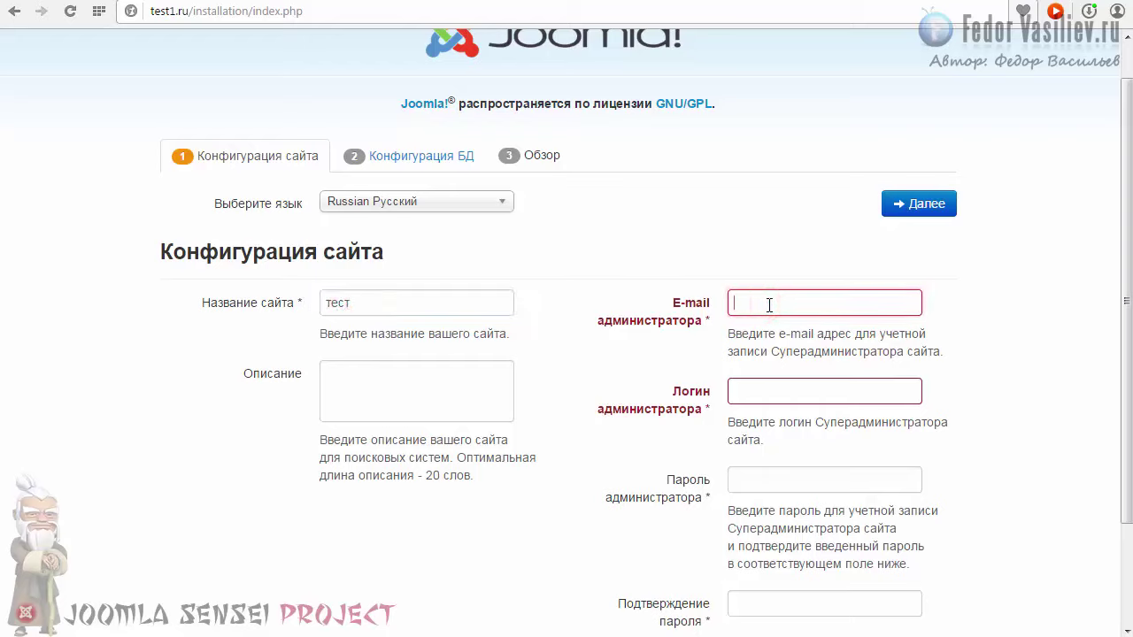
key("ctrl+v")
left_click(817, 302)
left_click(756, 392)
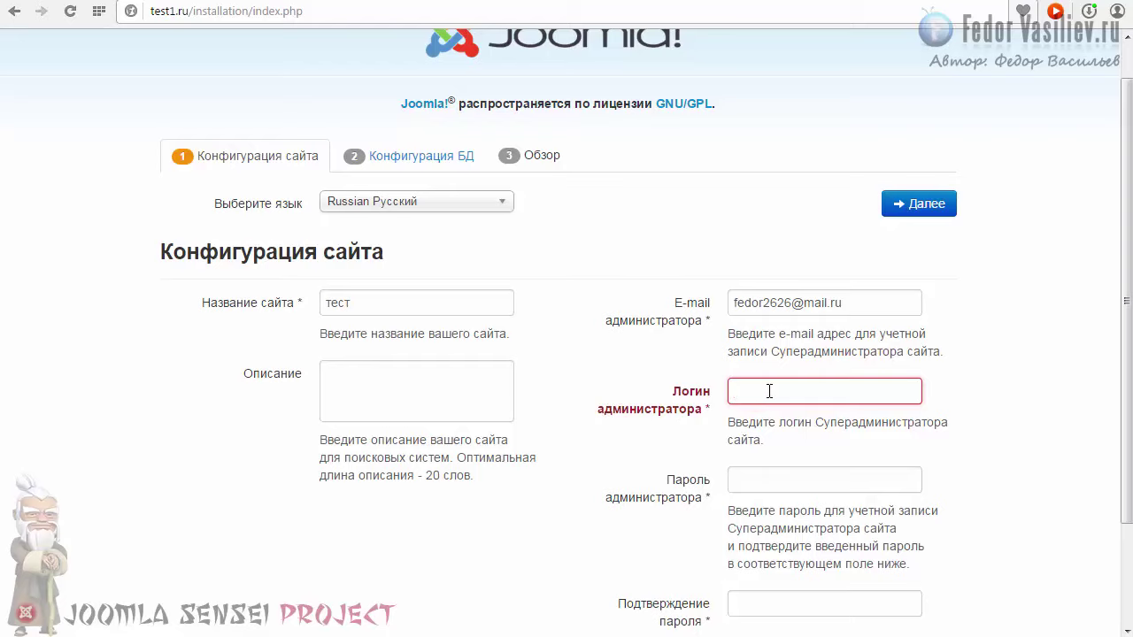
type("admin")
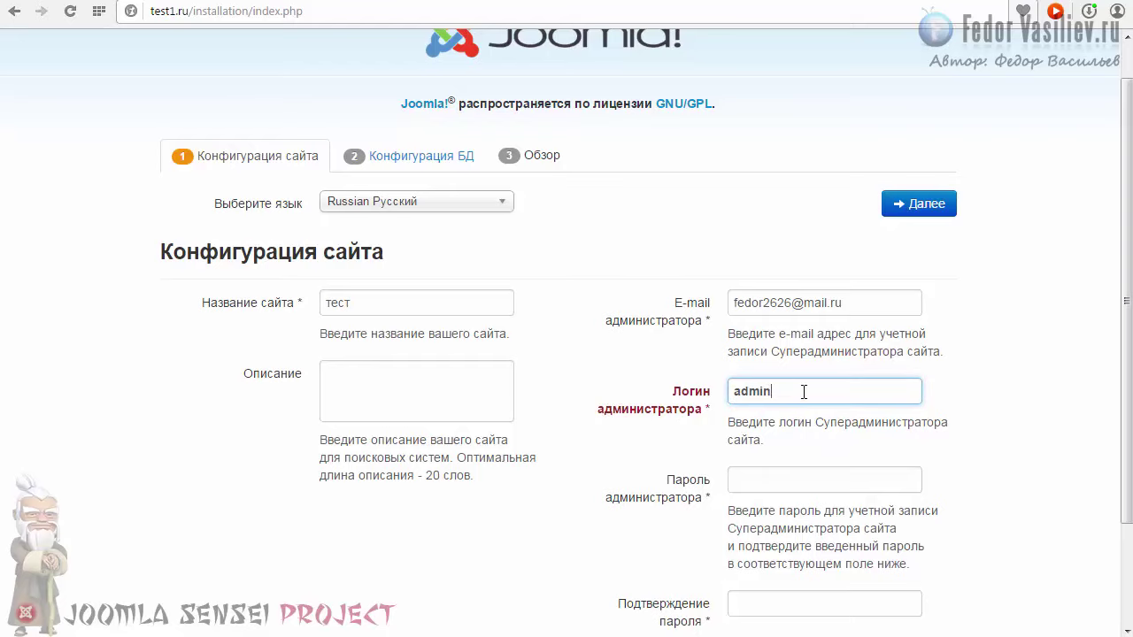
left_click(804, 392)
Step: Type the administrator password and its confirmation
scroll(1117, 371, "down", 1)
left_click(762, 367)
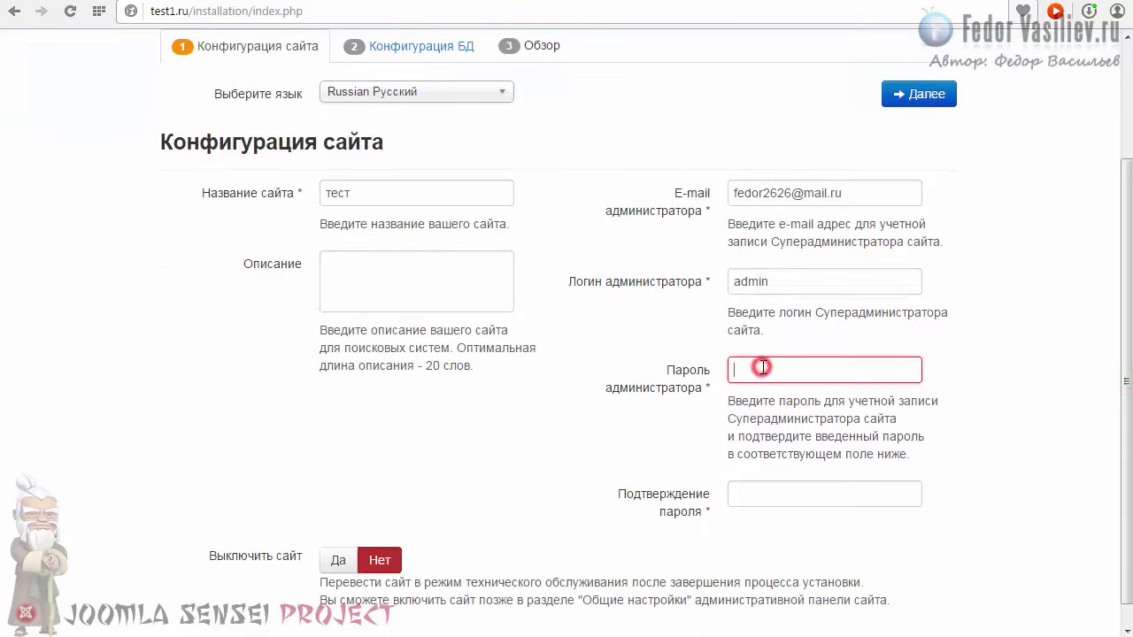
type("123")
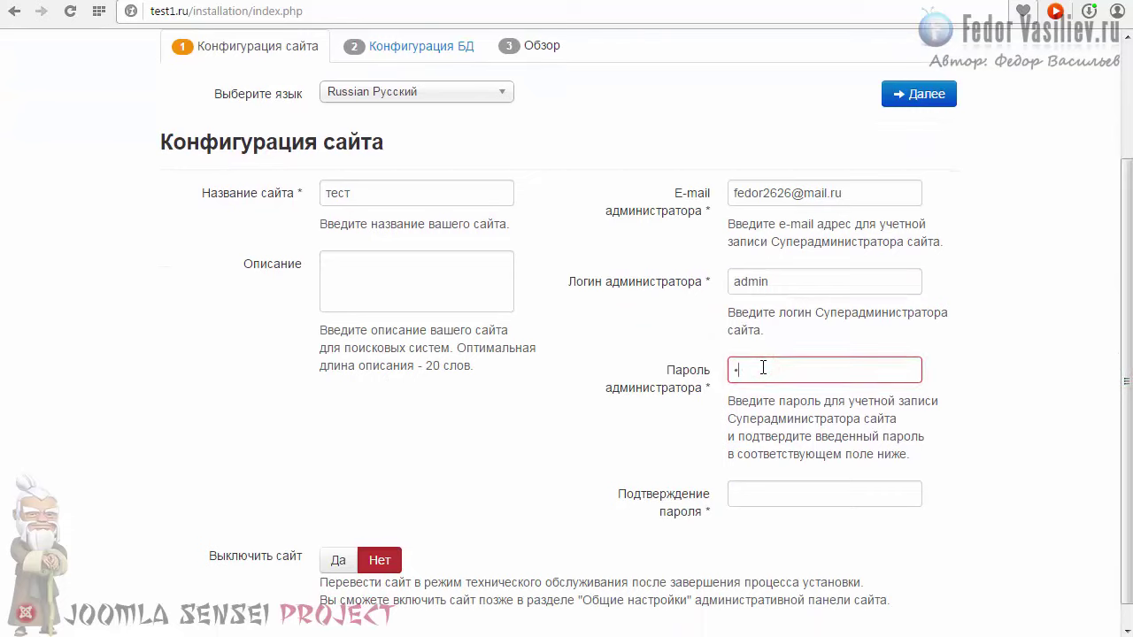
left_click(766, 497)
type("123")
left_click(766, 371)
double_click(738, 370)
left_click(741, 368)
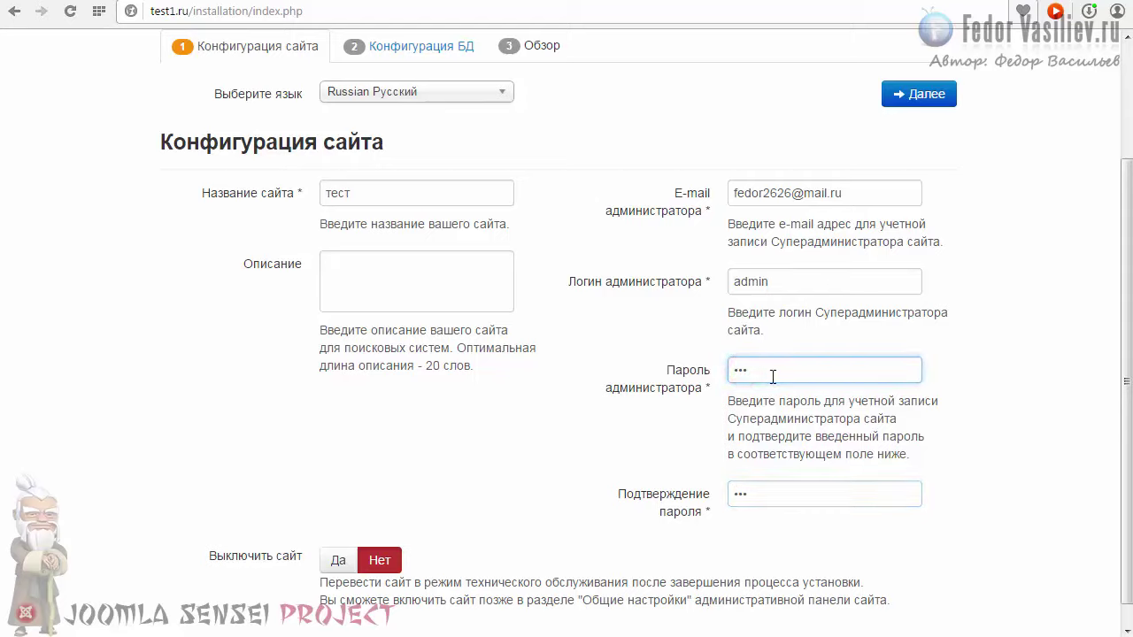
left_click(770, 370)
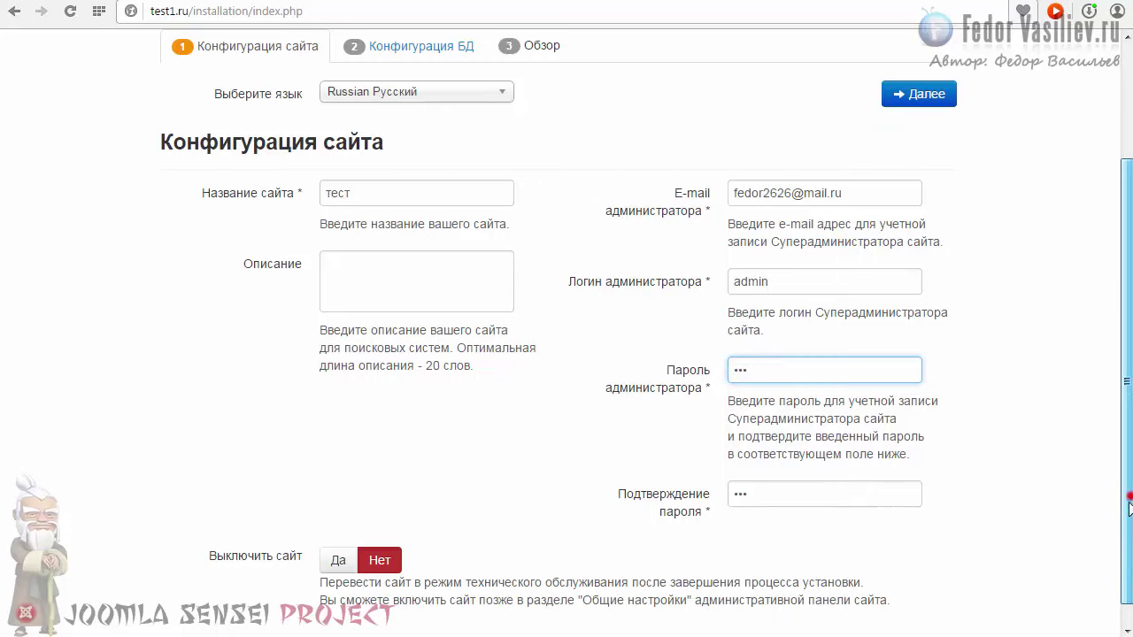
Step: Advance the installer to the Конфигурация БД (database configuration) step
scroll(1125, 482, "down", 1)
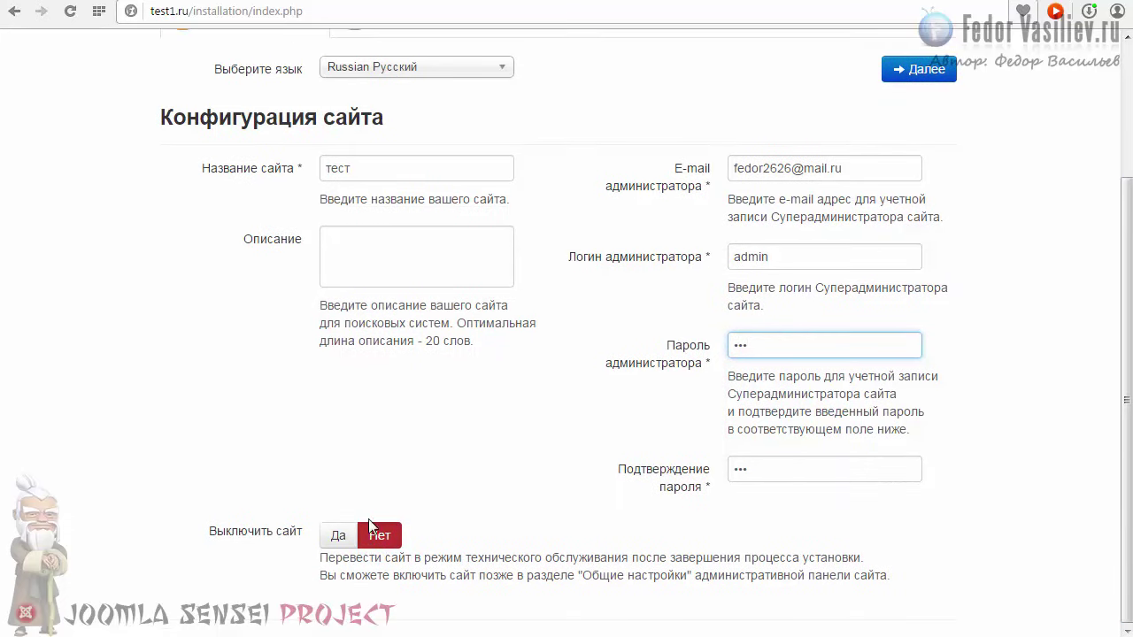
scroll(1125, 487, "up", 2)
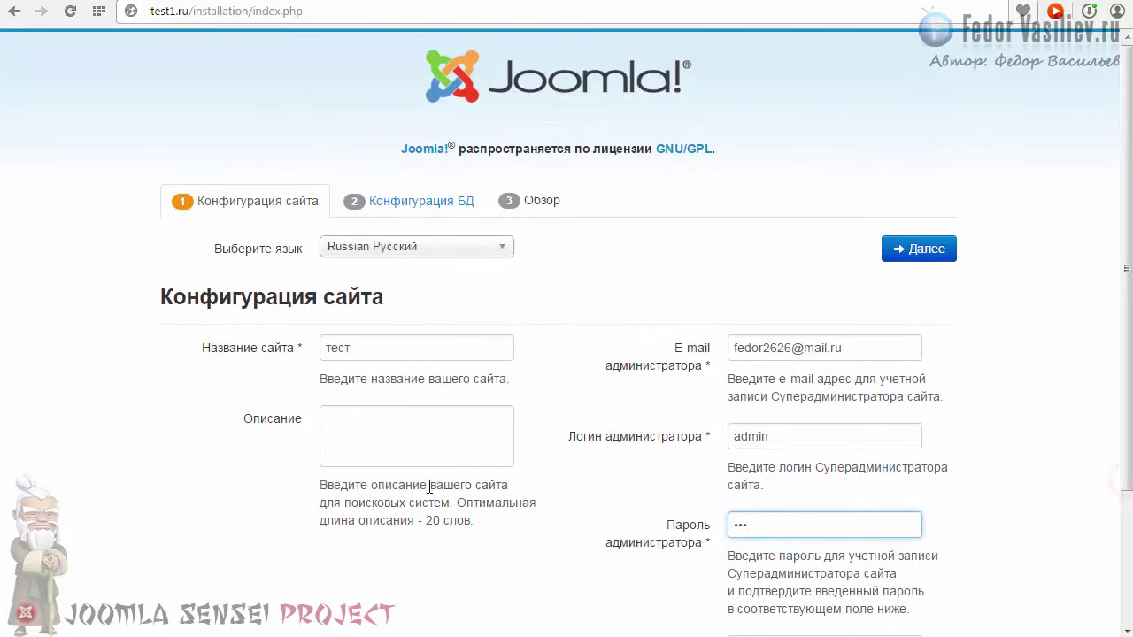
left_click(921, 255)
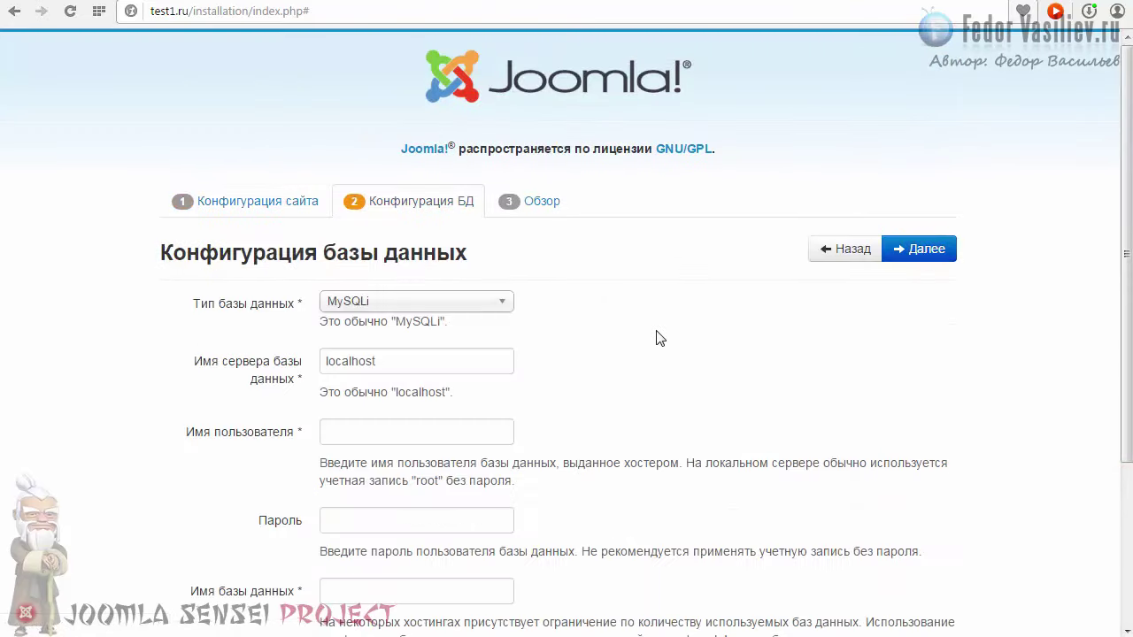
scroll(659, 336, "down", 2)
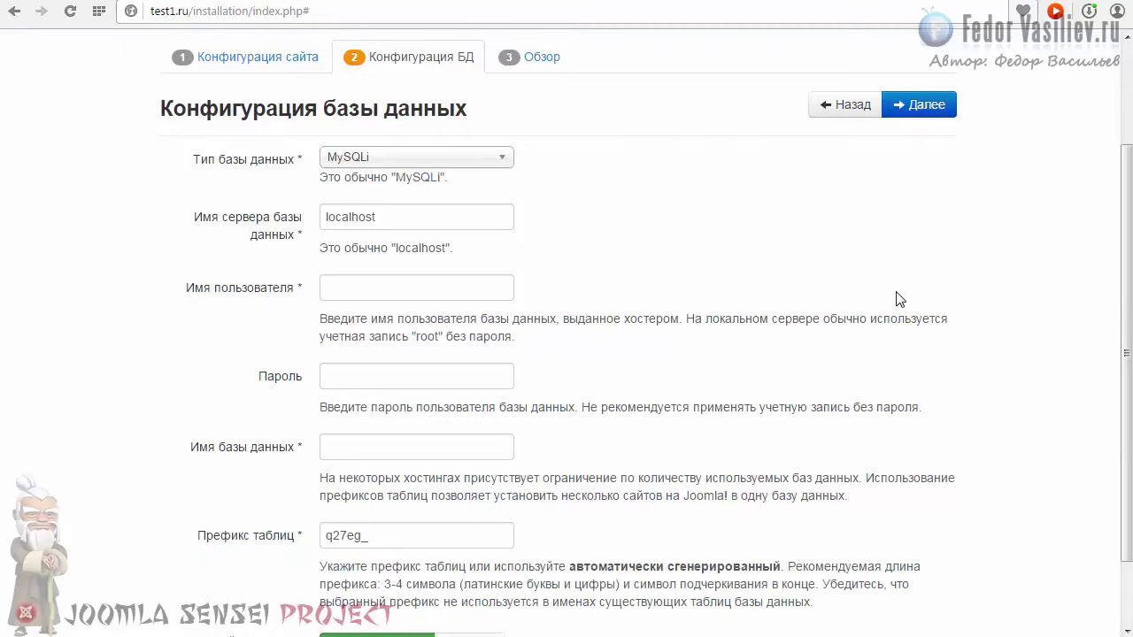
mouse_move(1125, 352)
left_mouse_down()
mouse_move(1128, 341)
mouse_move(1128, 351)
left_mouse_up()
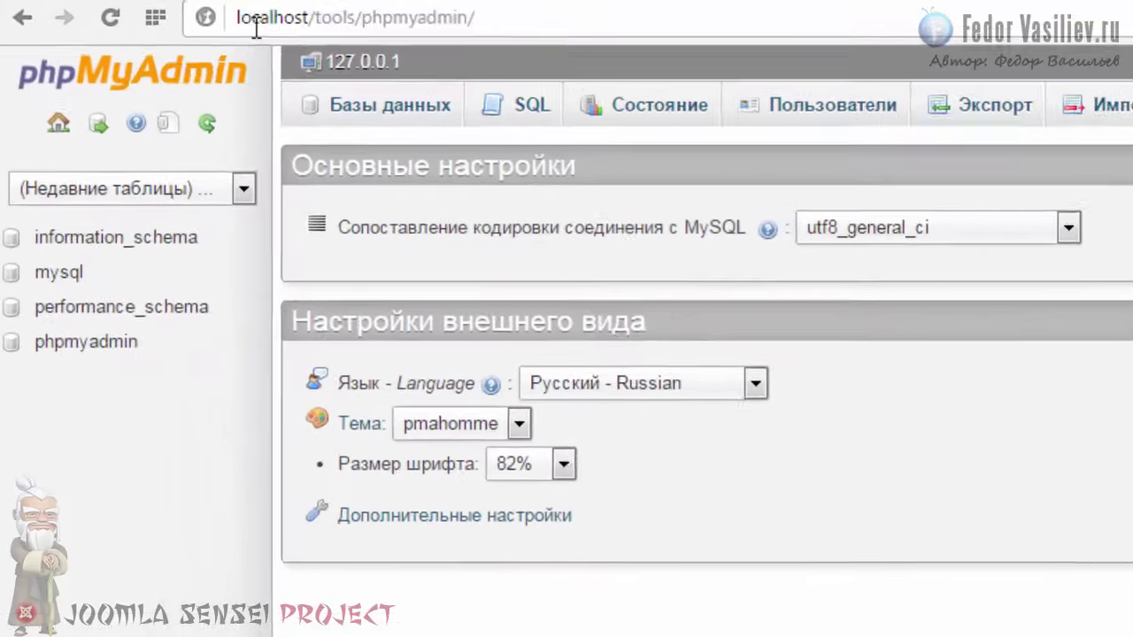
Step: Select and inspect the phpMyAdmin page address in the browser bar
left_click(256, 22)
left_click(254, 20)
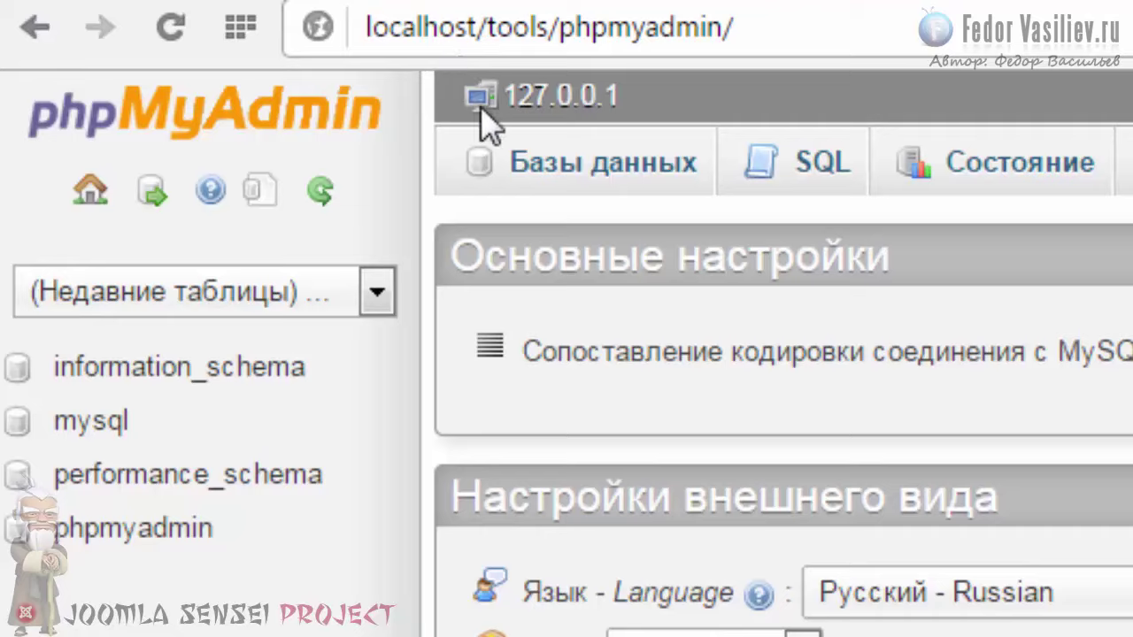
left_click(793, 25)
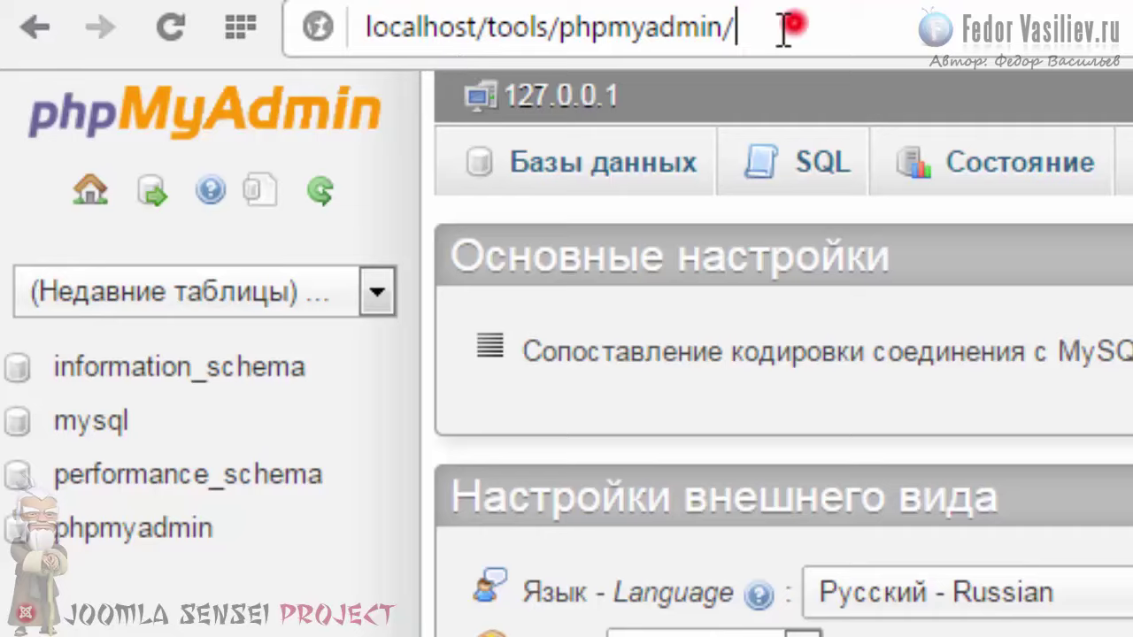
left_click_drag(794, 24, 301, 38)
left_click(392, 31)
left_click(761, 26)
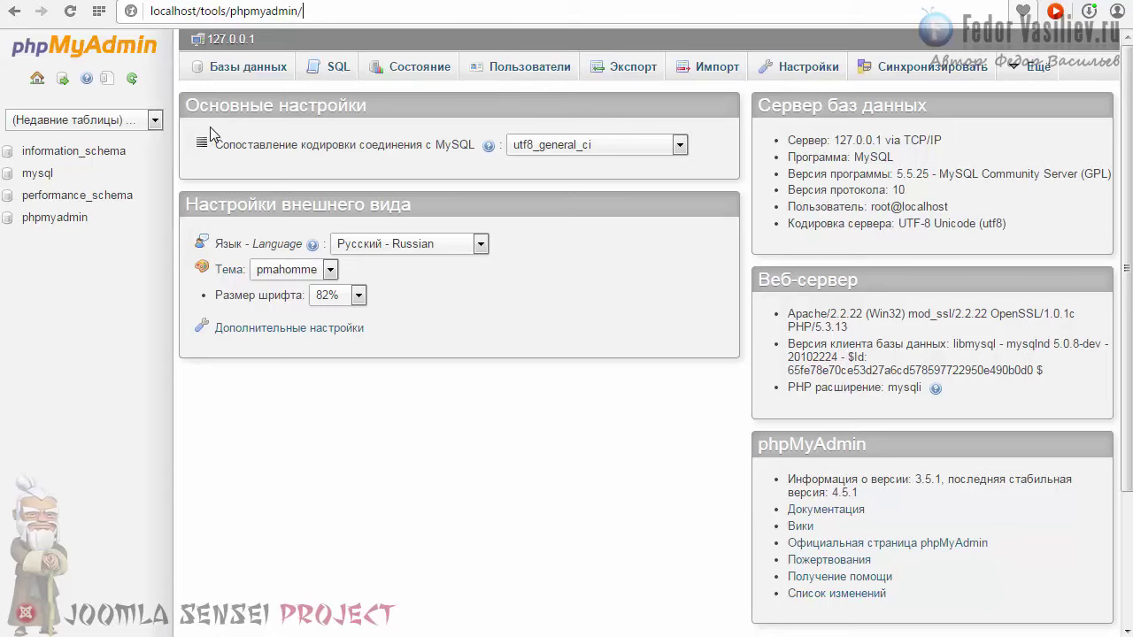
Step: Create the joomla database with armscii8_general_ci collation and open it
left_click(234, 67)
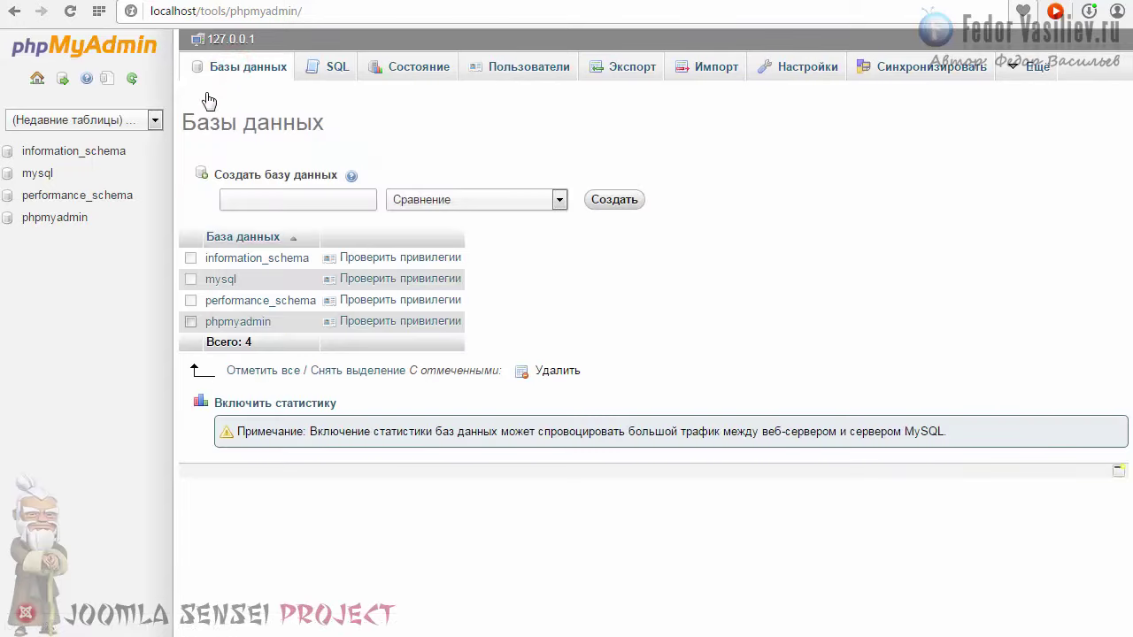
left_click(254, 199)
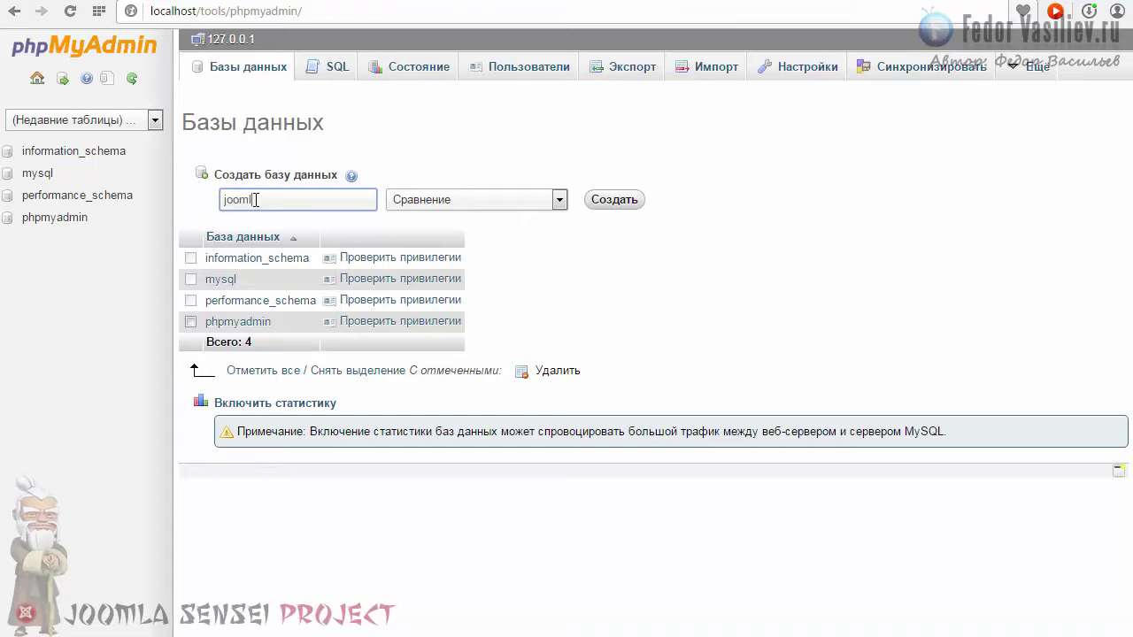
left_click(560, 200)
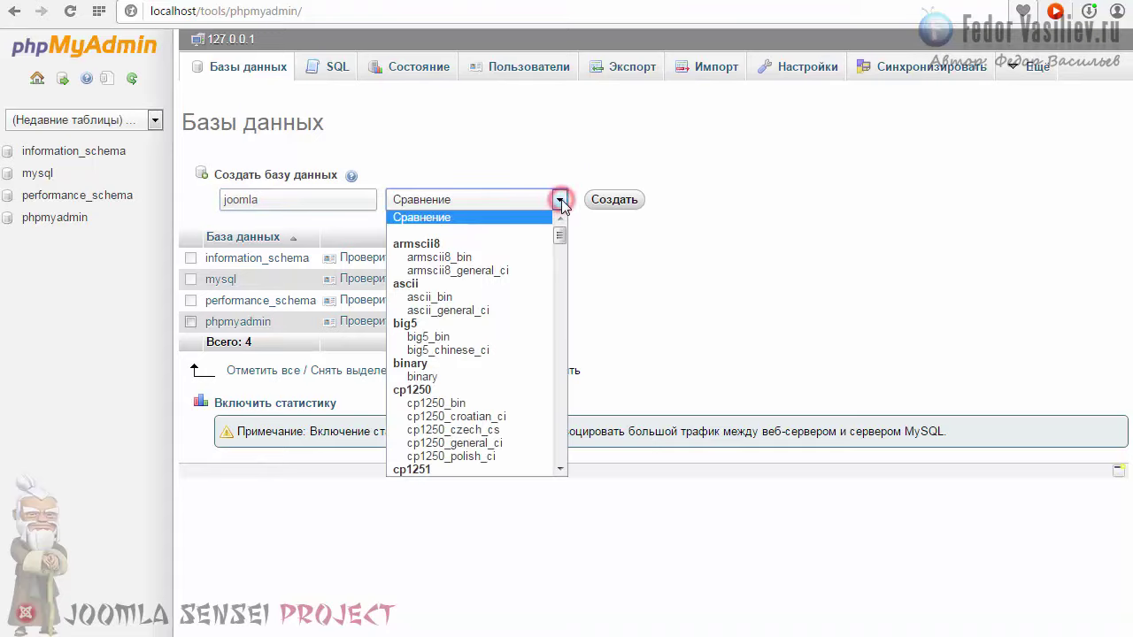
left_click(430, 271)
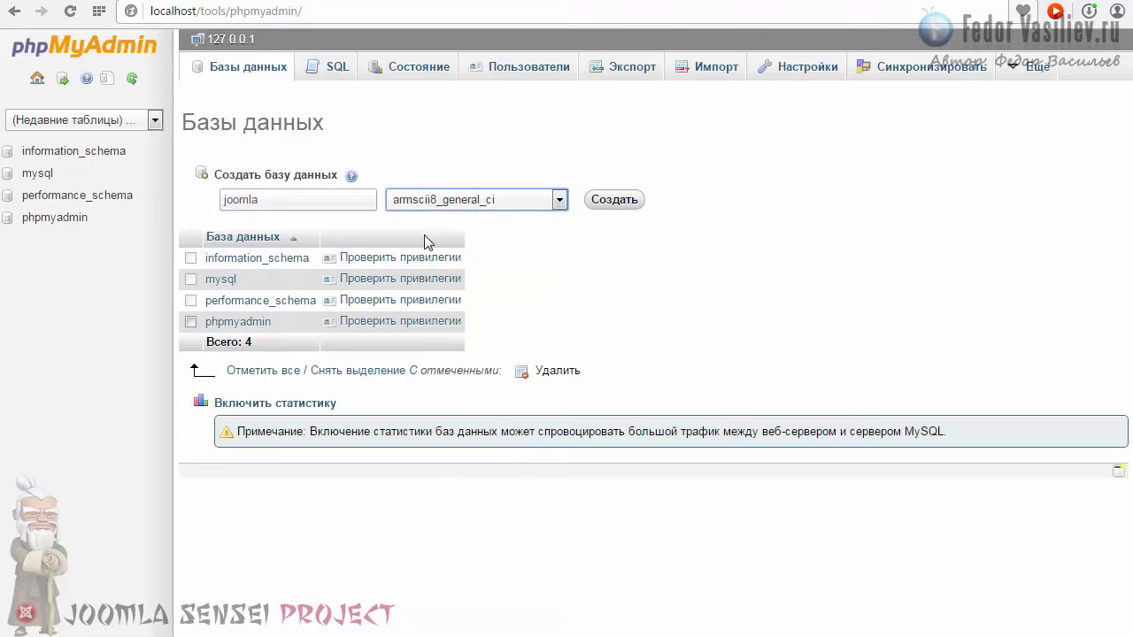
left_click(607, 199)
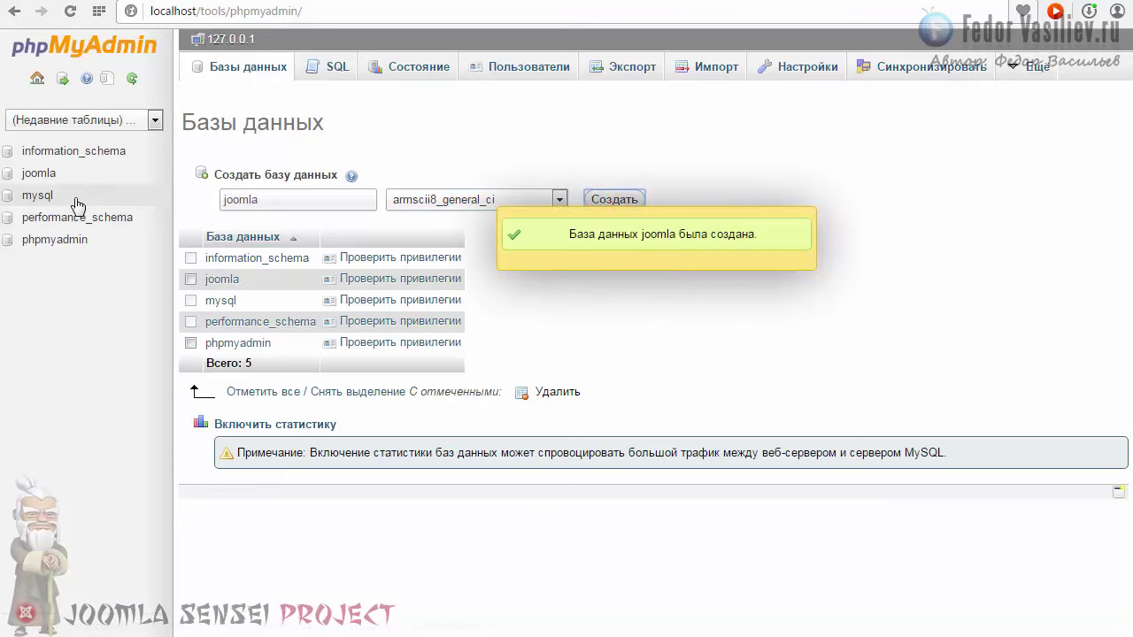
left_click(39, 174)
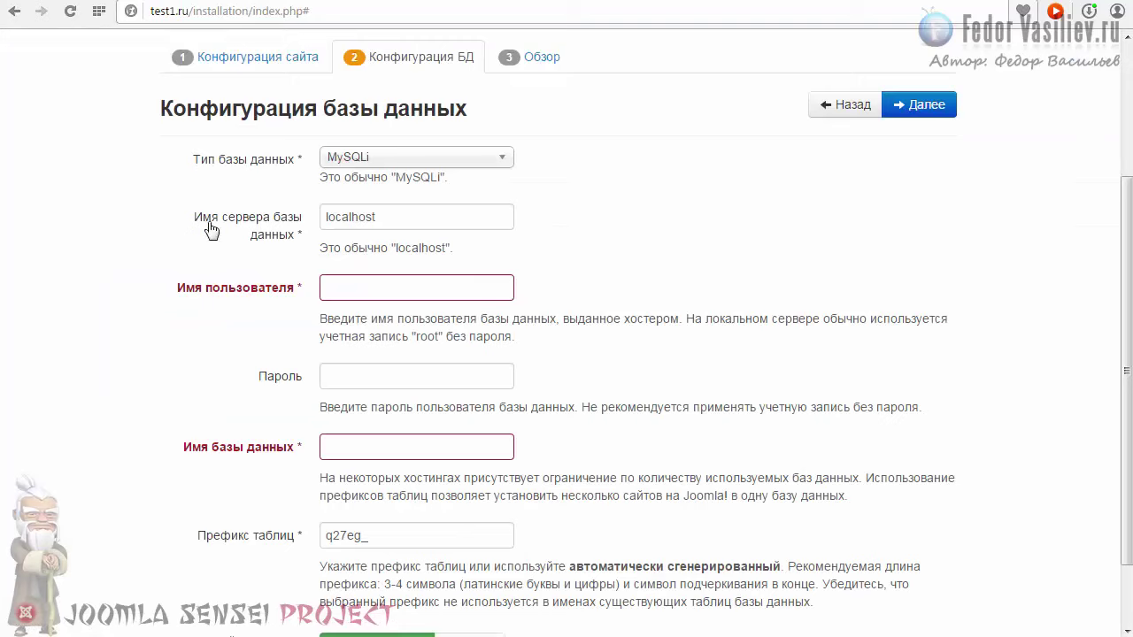
Step: Copy root from the hint and paste it as the database username
left_click(400, 215)
double_click(401, 215)
left_click(403, 216)
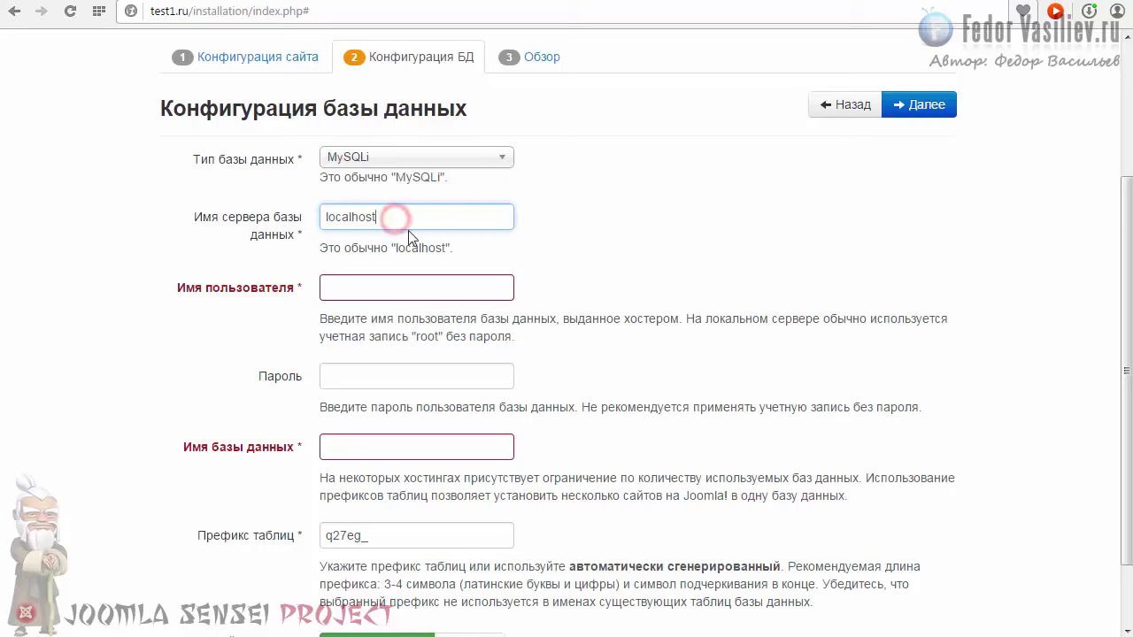
left_click_drag(325, 319, 416, 341)
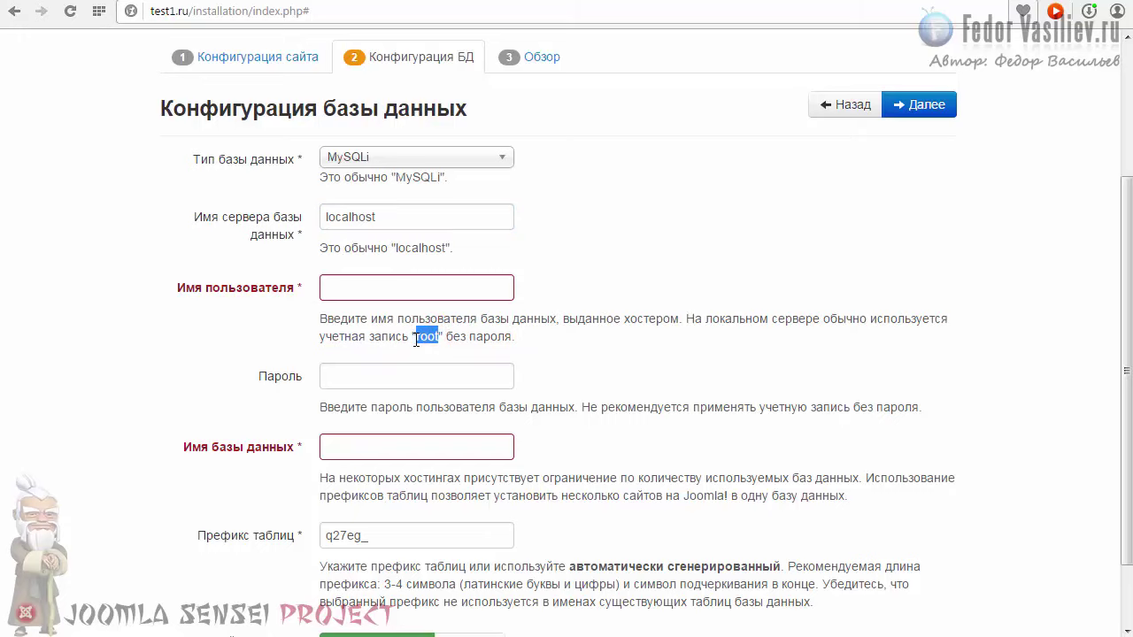
right_click(416, 341)
left_click(474, 396)
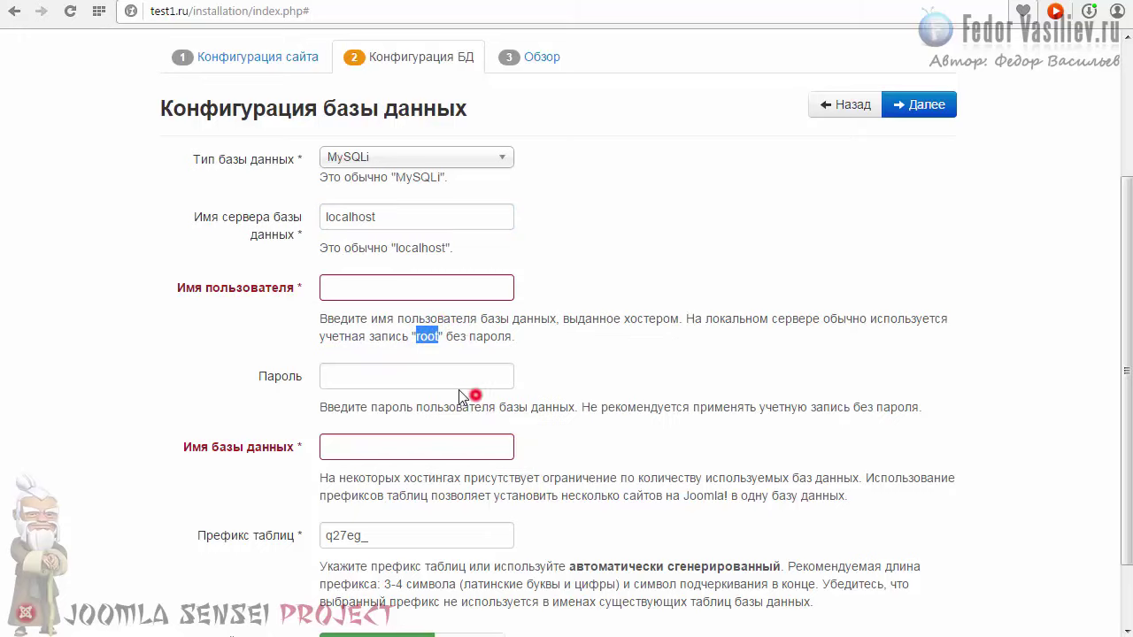
right_click(367, 290)
left_click(407, 384)
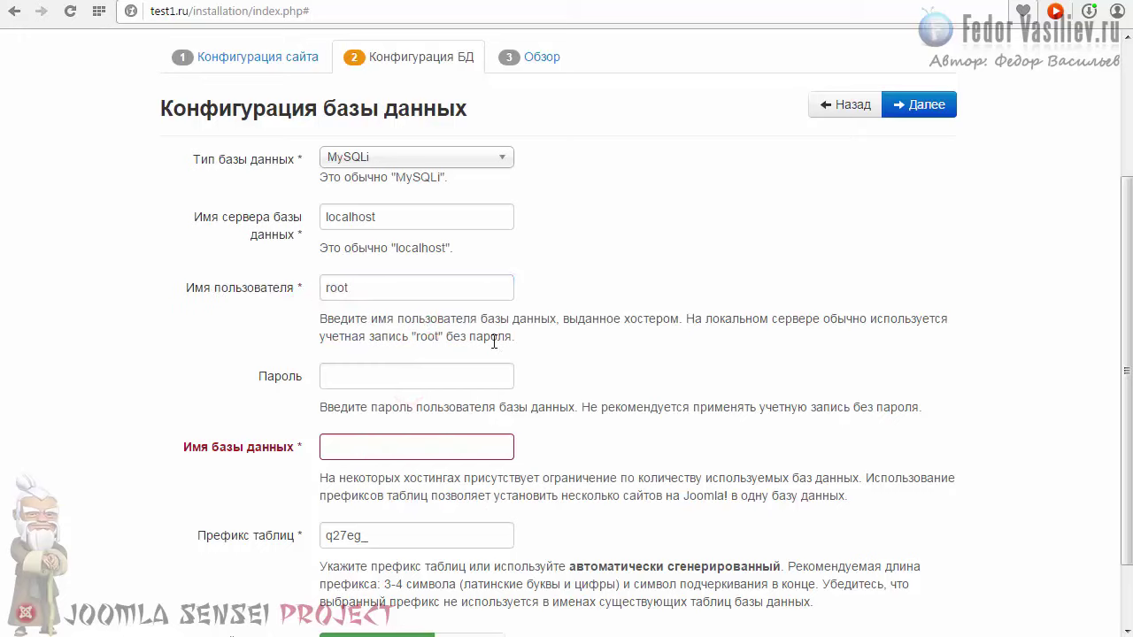
left_click_drag(519, 320, 697, 321)
left_click(823, 316)
left_click_drag(537, 339, 420, 337)
left_click(408, 323)
Step: Enter joomla as the database name and continue to the Overview step
scroll(593, 391, "down", 1)
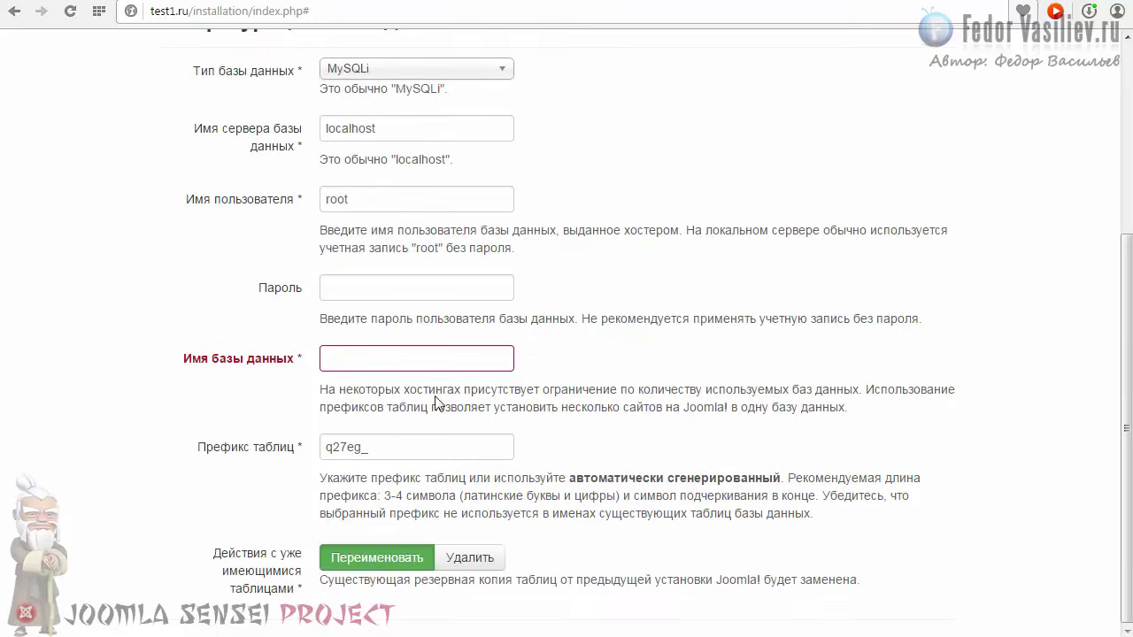
left_click(379, 358)
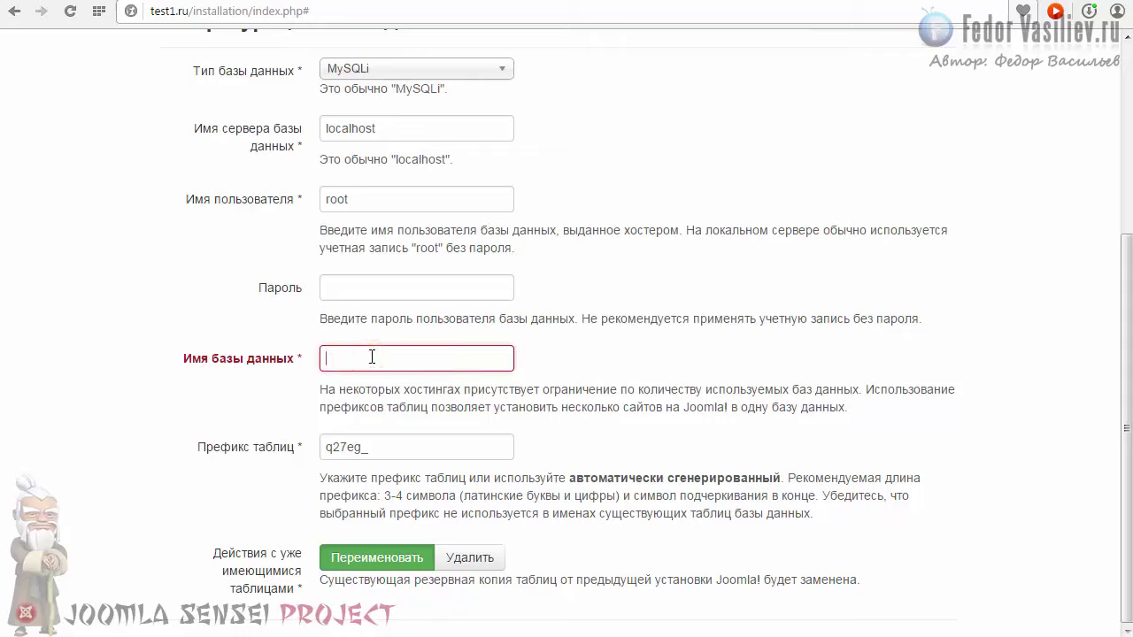
type("joomla")
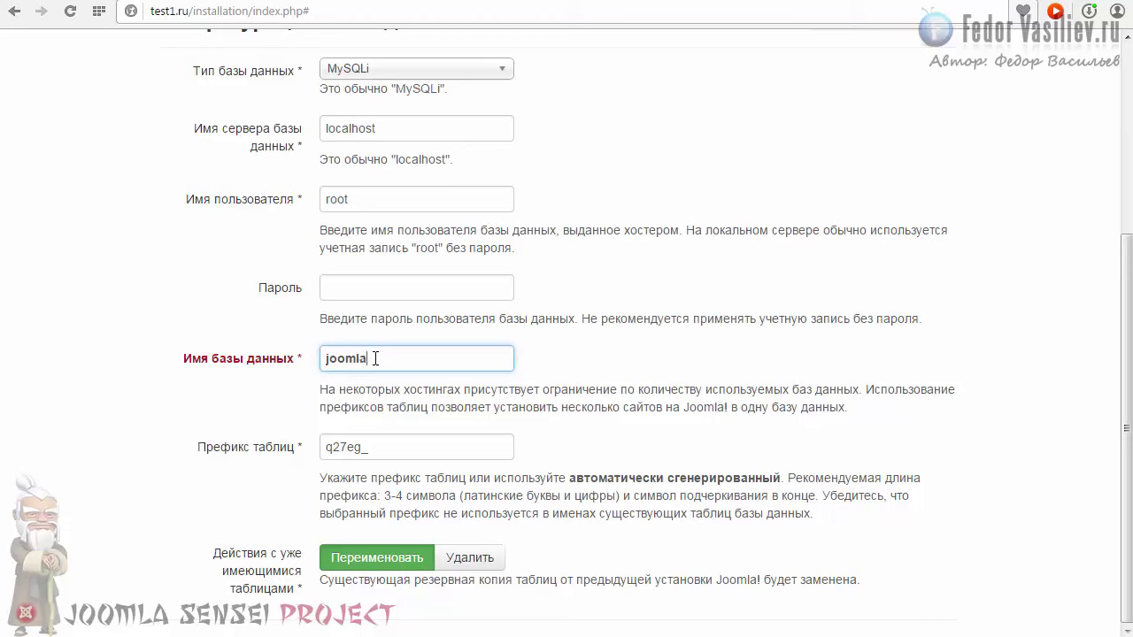
left_click(588, 363)
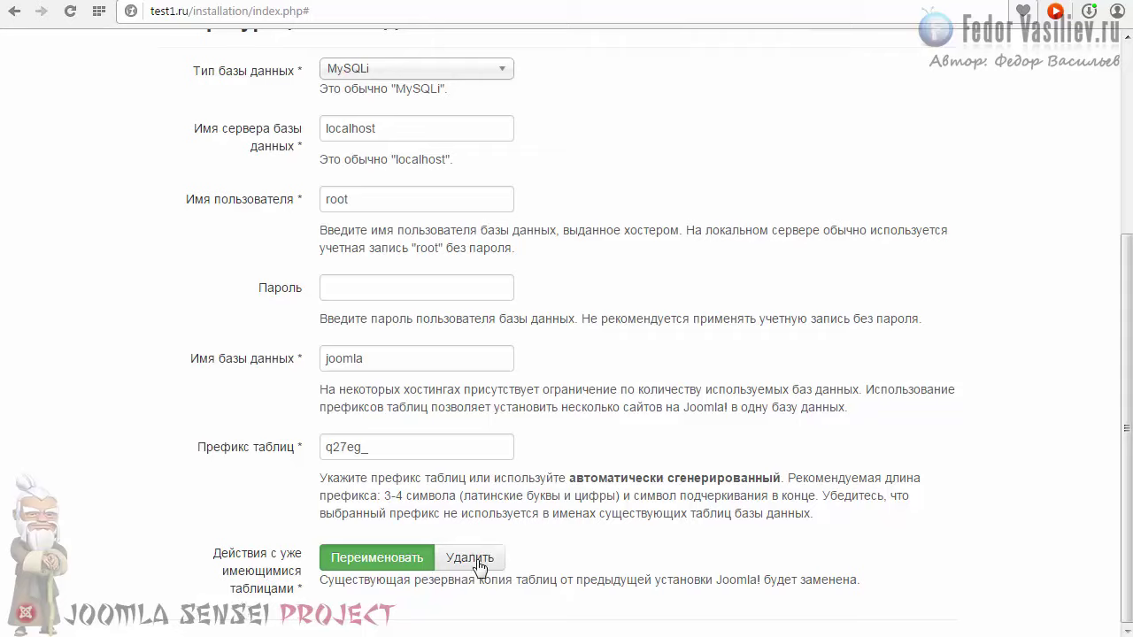
scroll(665, 370, "up", 3)
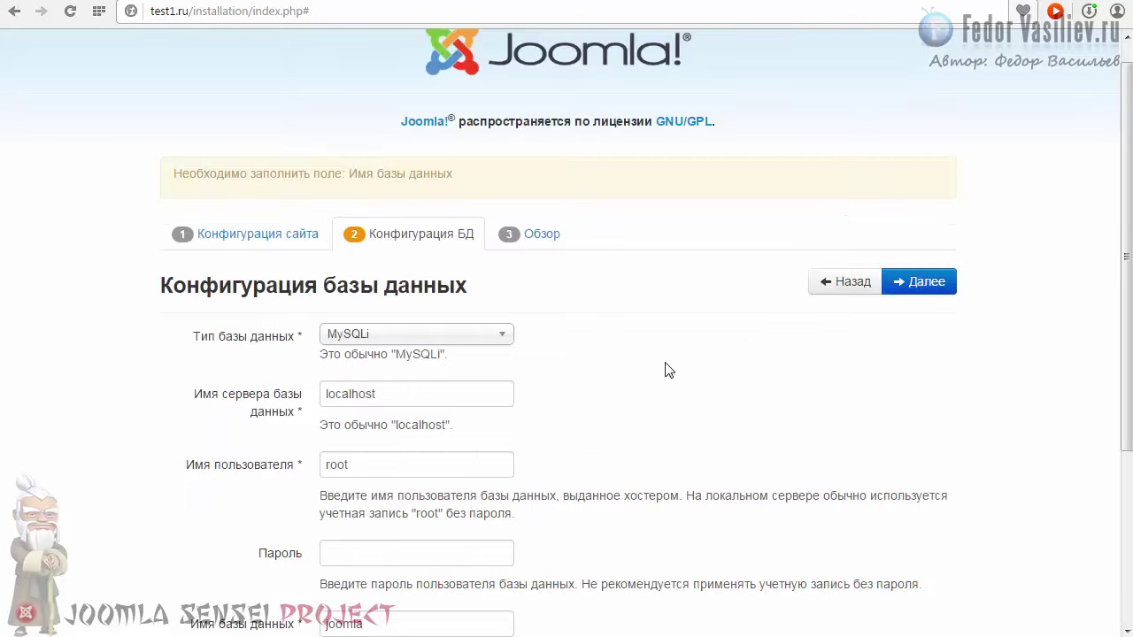
scroll(665, 370, "down", 3)
scroll(682, 366, "up", 3)
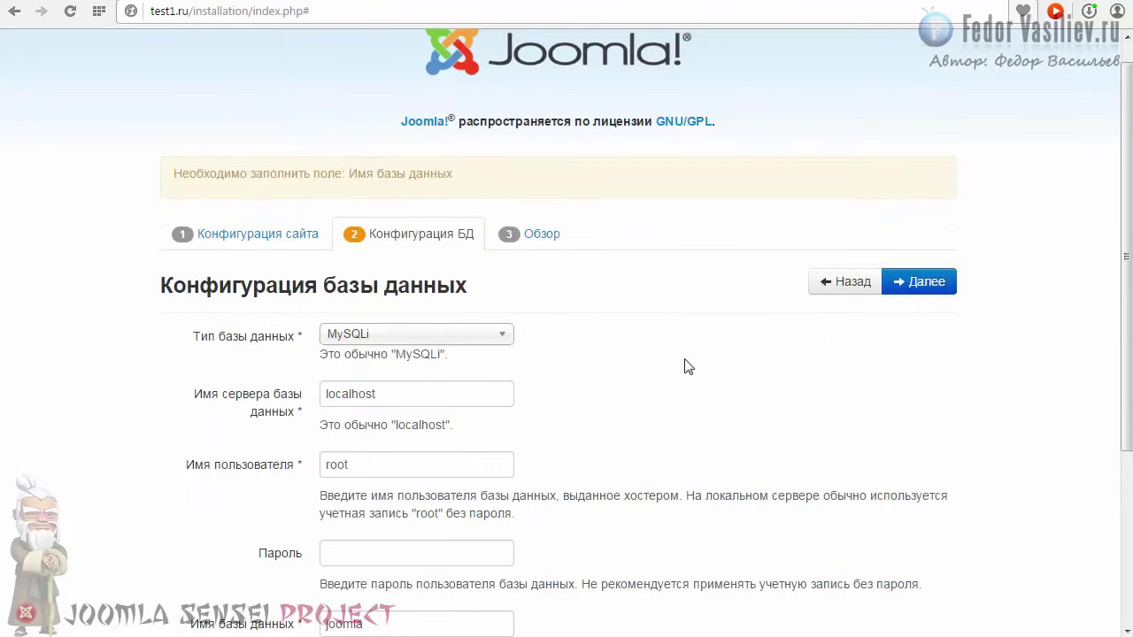
left_click(941, 288)
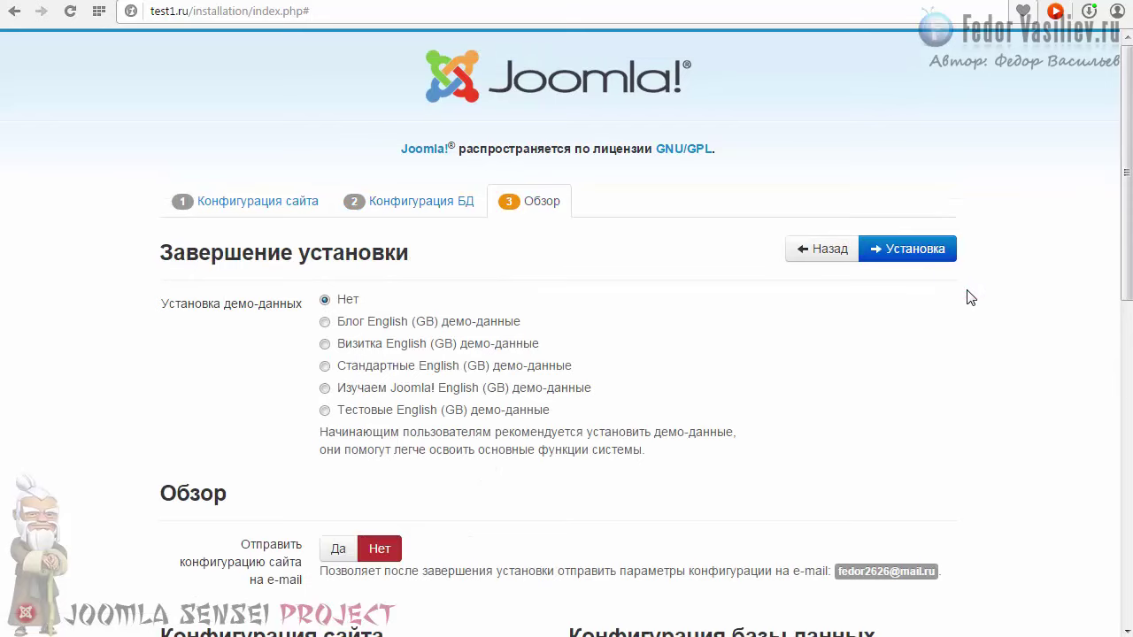
Step: Review the Обзор summary, keep demo data at Нет, and run the installation
scroll(1101, 292, "down", 1)
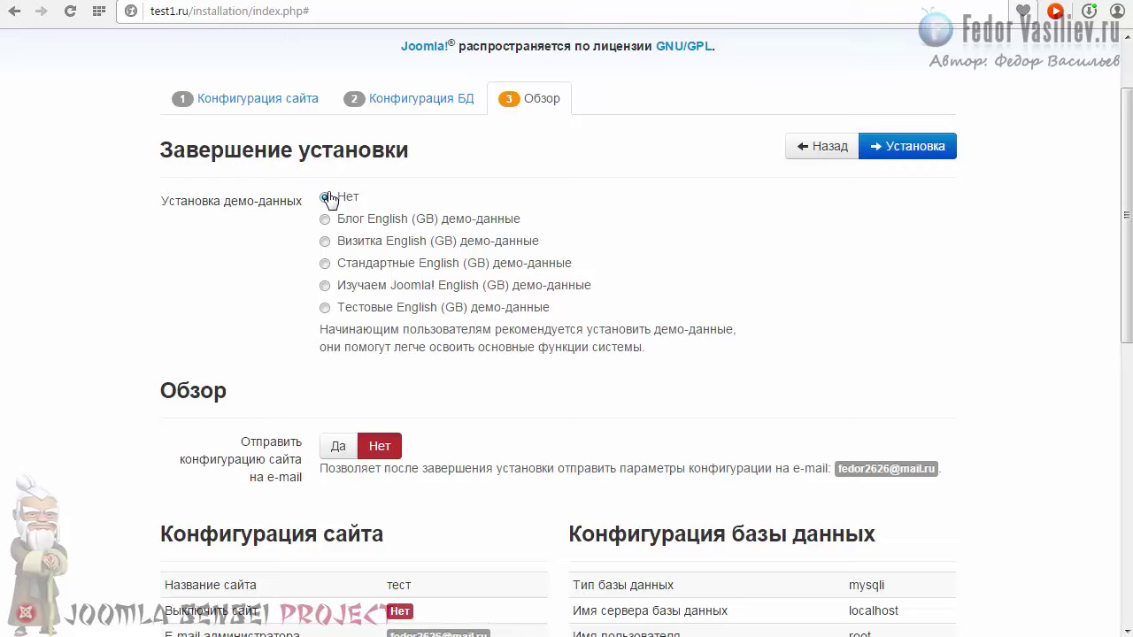
scroll(234, 241, "down", 2)
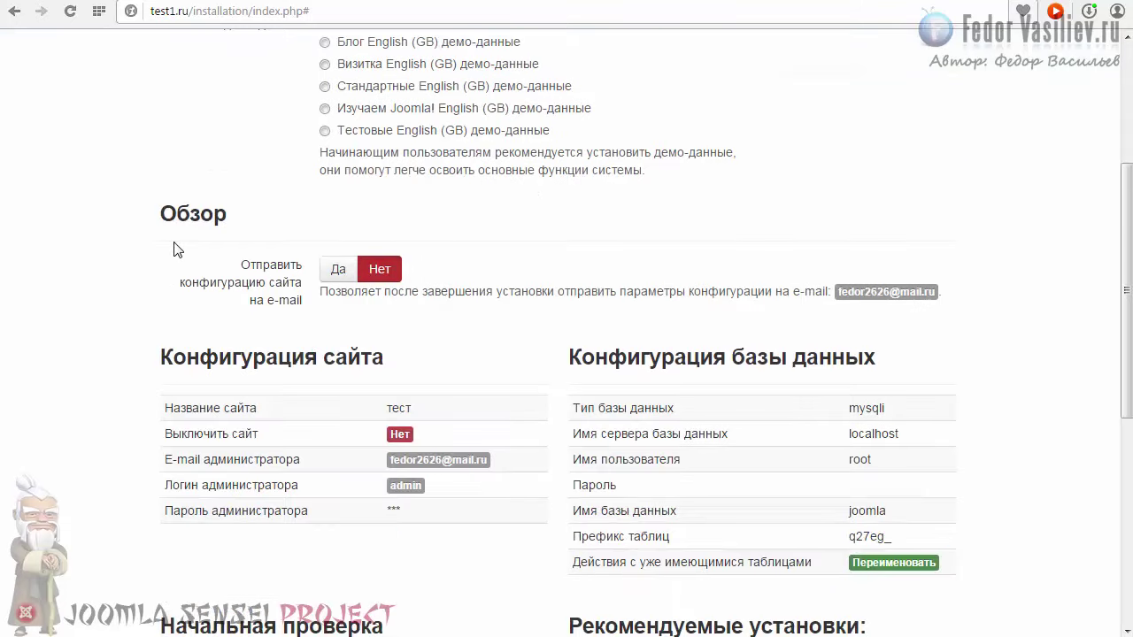
scroll(230, 221, "down", 2)
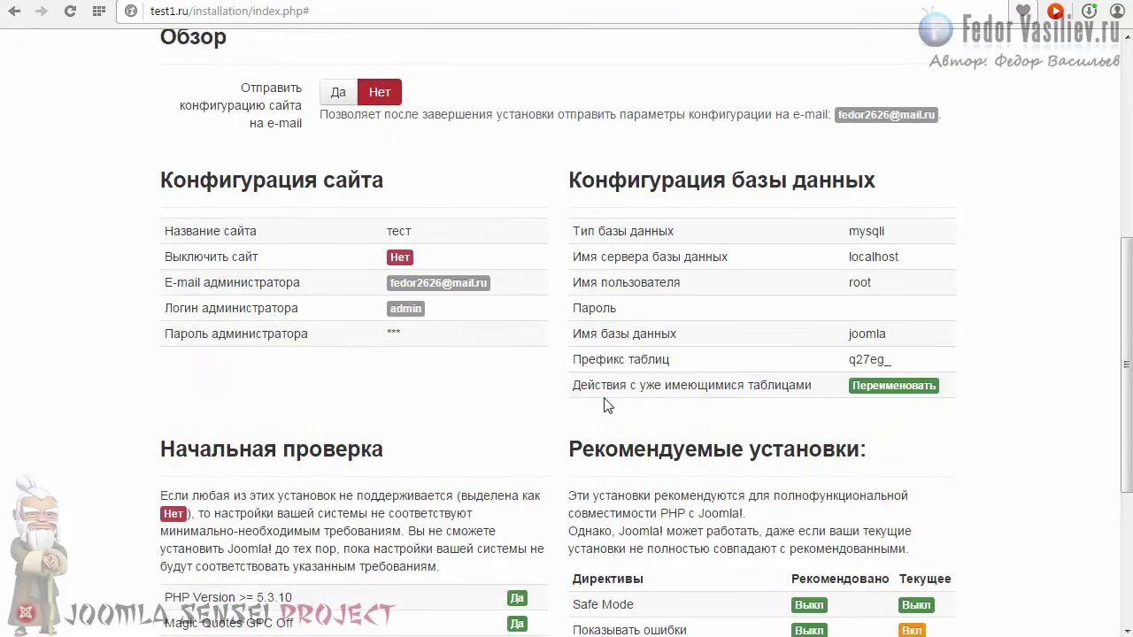
scroll(756, 188, "down", 3)
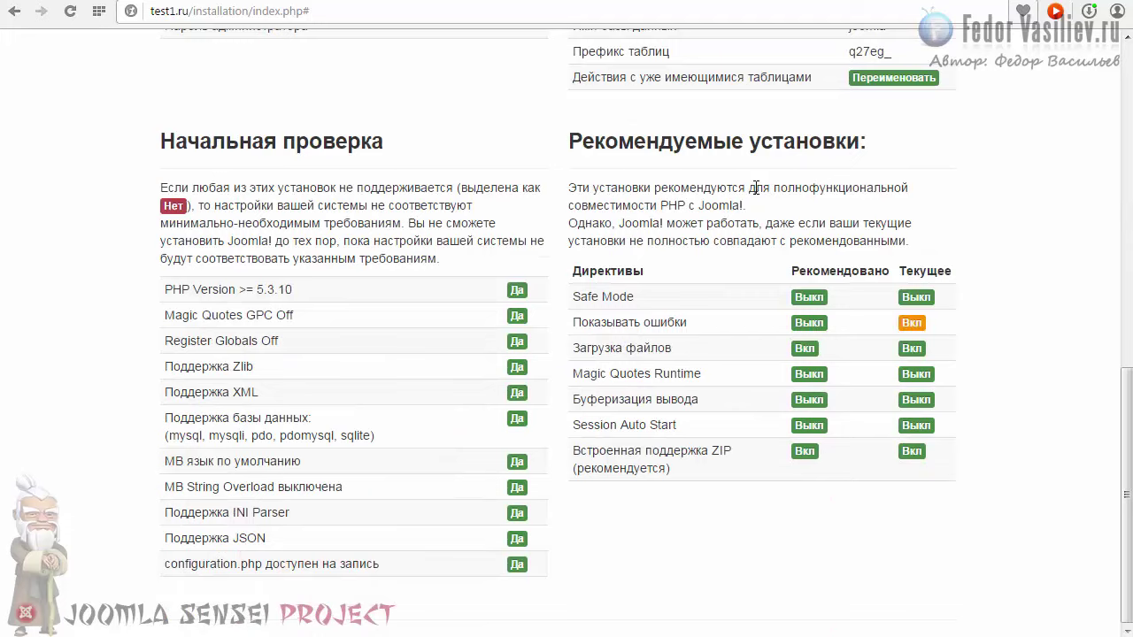
scroll(627, 269, "up", 8)
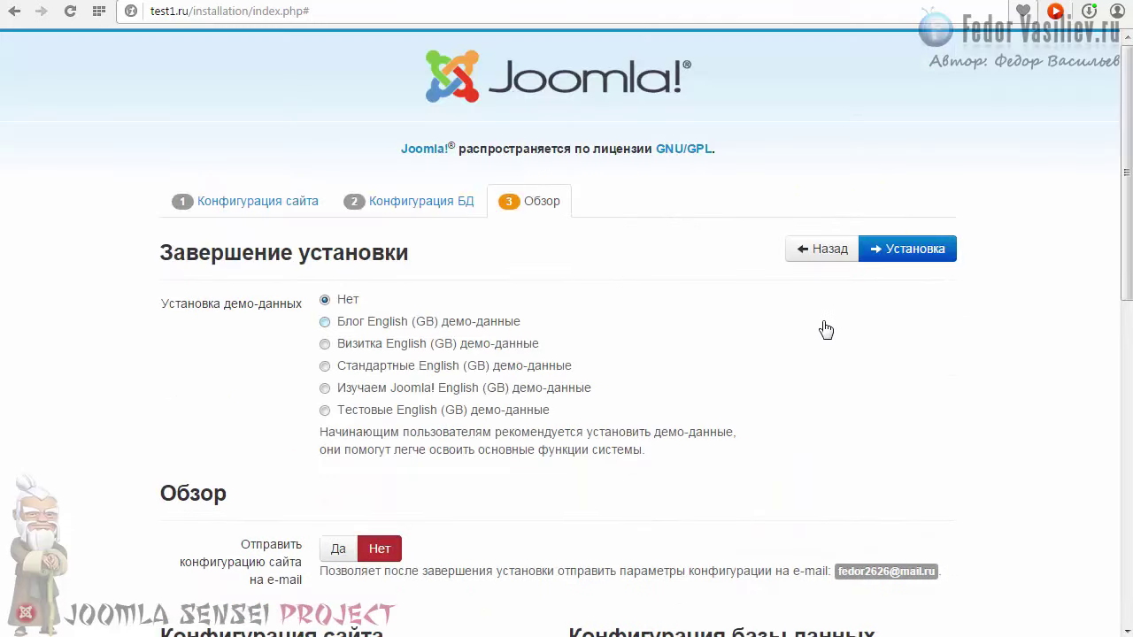
left_click(895, 257)
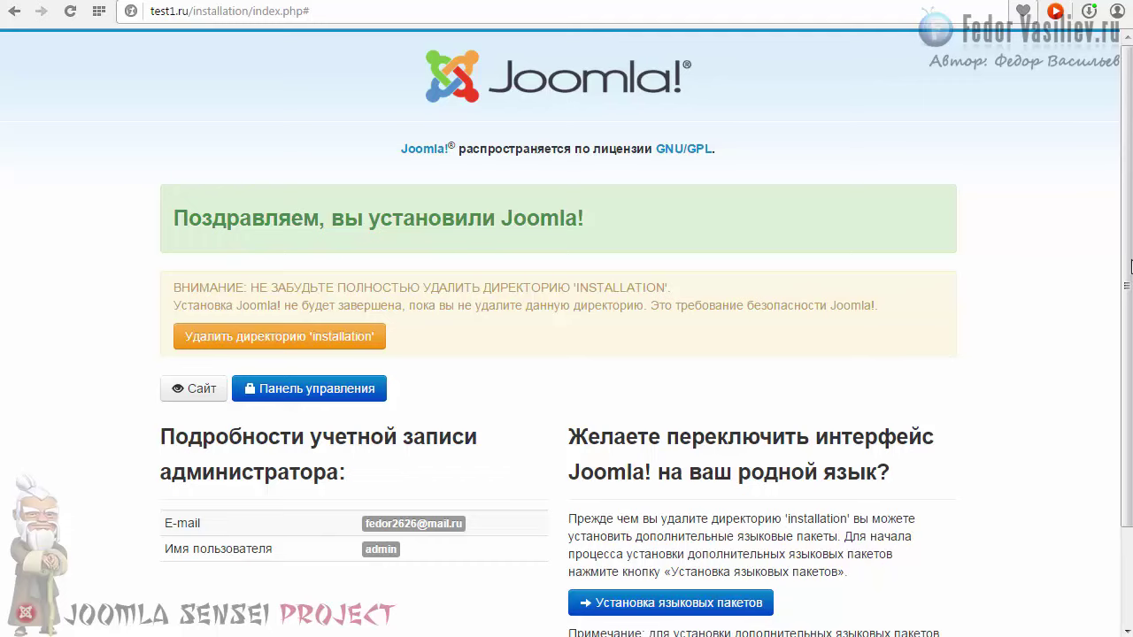
Step: From the congratulations page, proceed to the 'Установка языковых пакетов' language pack step
scroll(1126, 235, "down", 2)
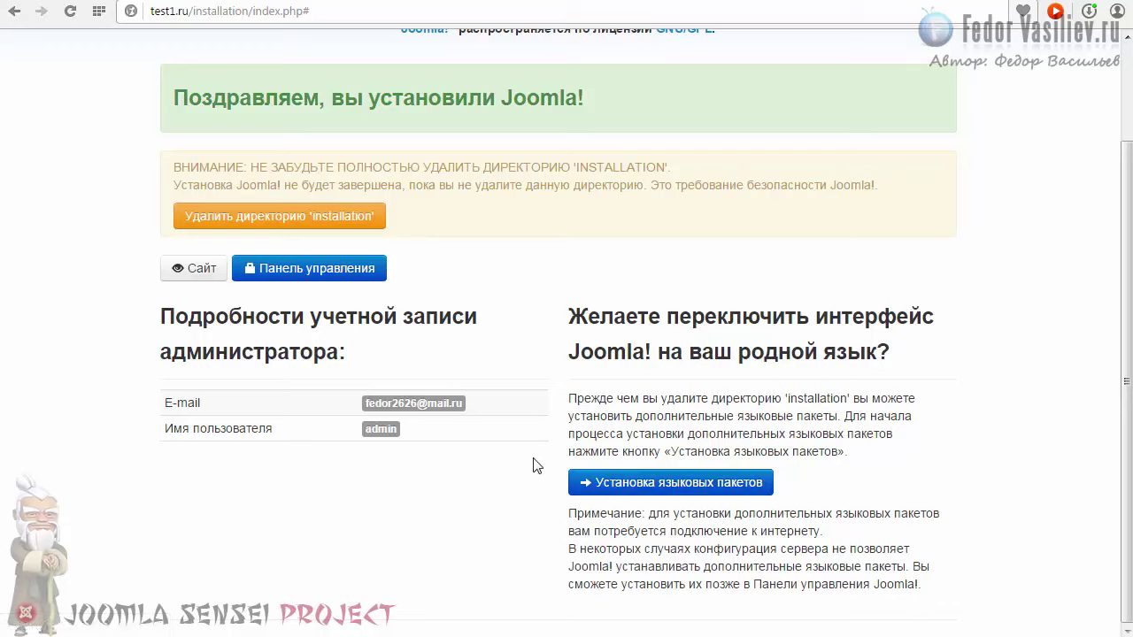
left_click(614, 486)
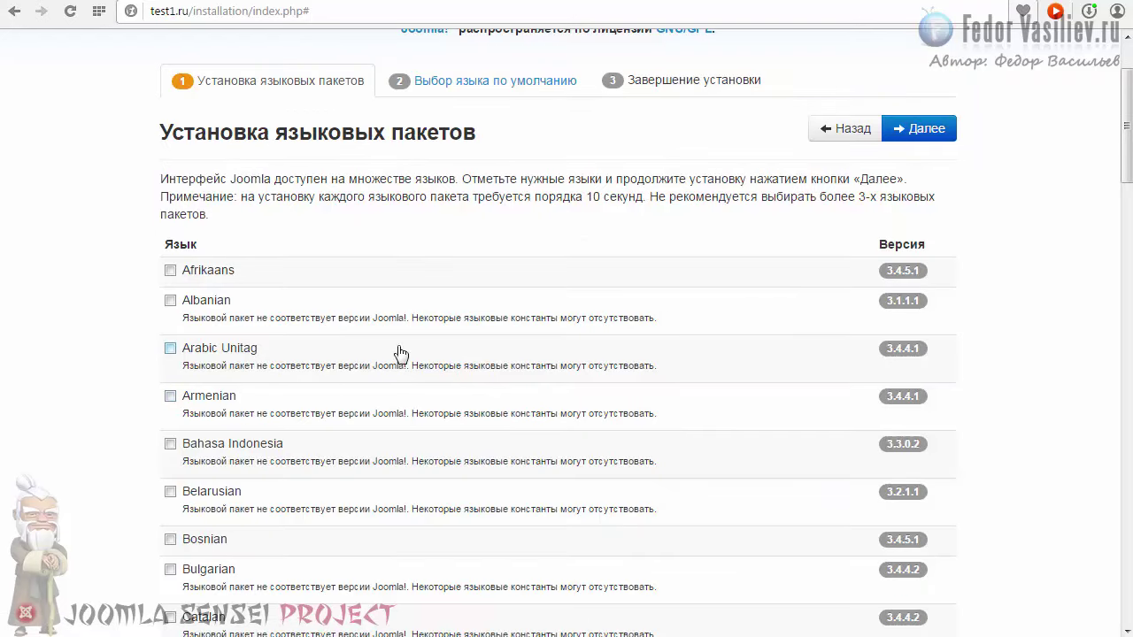
Step: Tick the Russian (3.4.1.3) language pack in the list and start installing it
left_click_drag(1129, 151, 1129, 481)
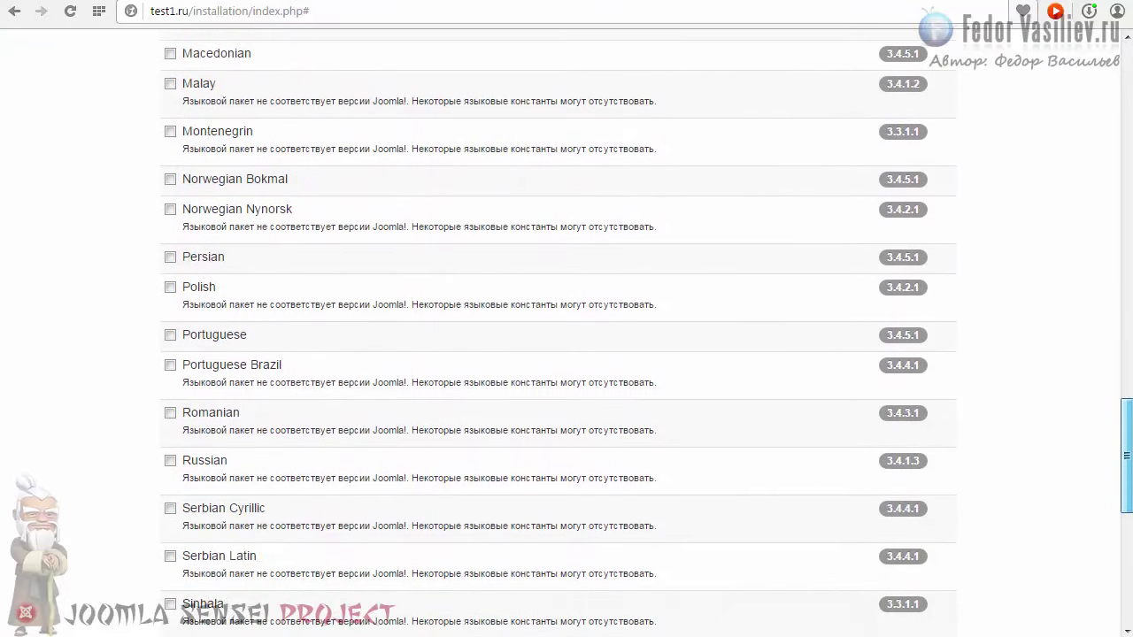
left_click(170, 460)
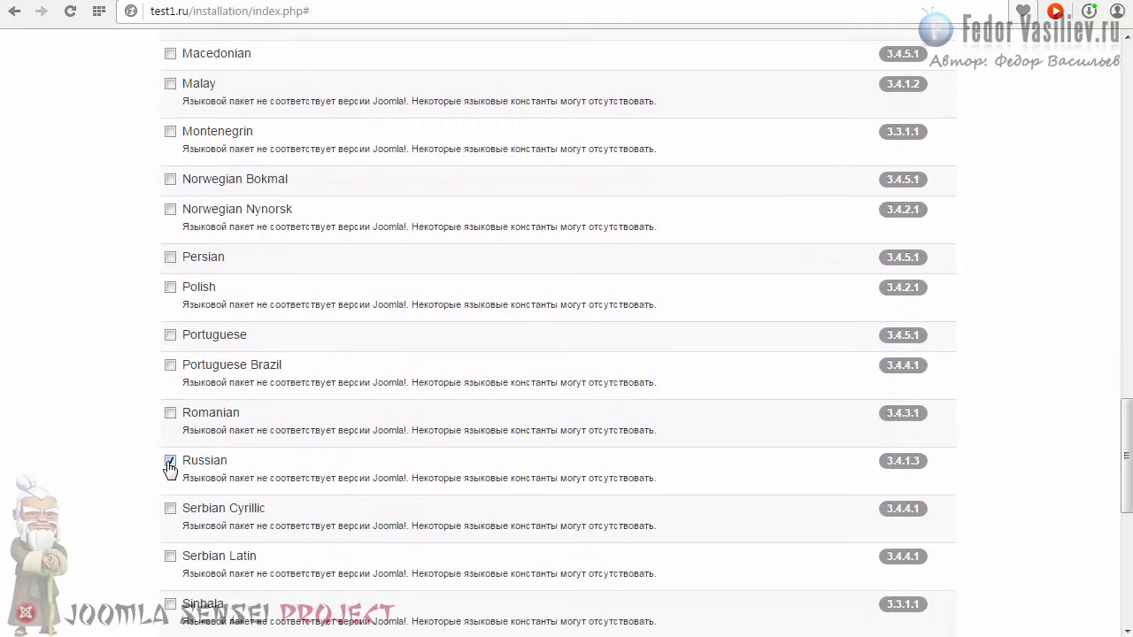
scroll(501, 288, "up", 20)
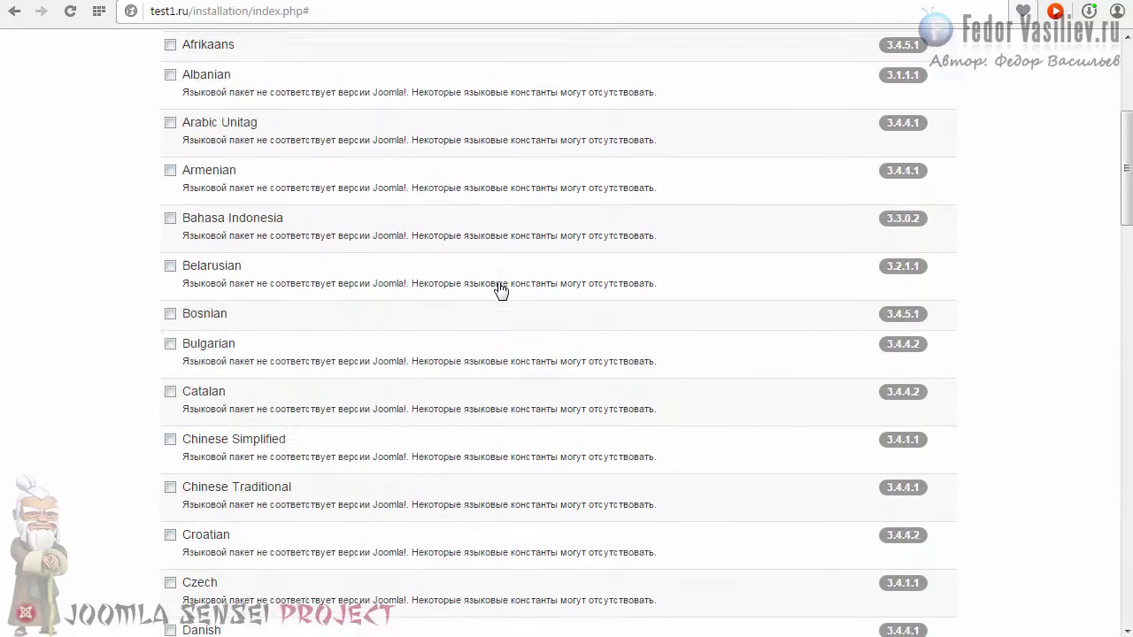
left_click(918, 249)
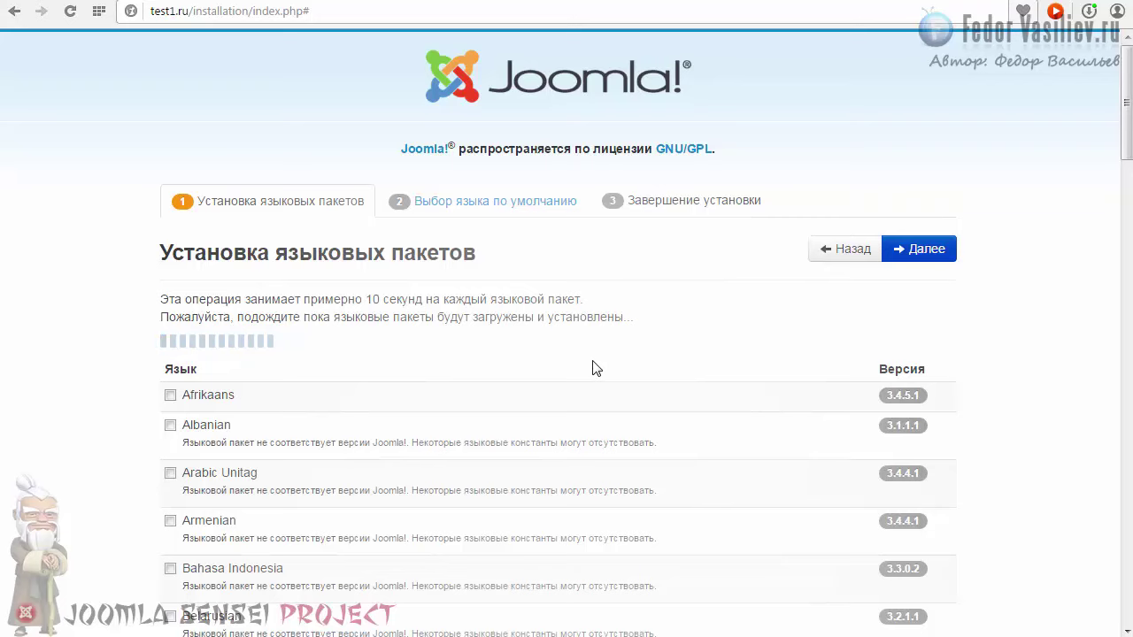
Step: Choose Russian as the default control panel (Язык панели управления) language
scroll(593, 368, "down", 2)
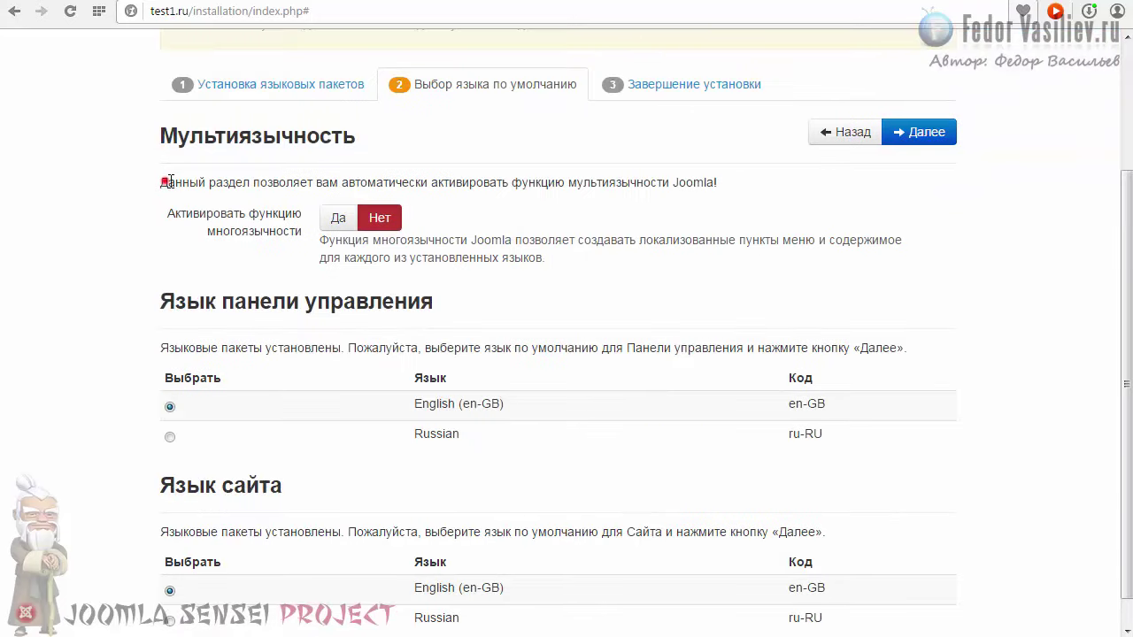
left_click_drag(162, 182, 265, 227)
left_click(331, 254)
scroll(530, 210, "down", 1)
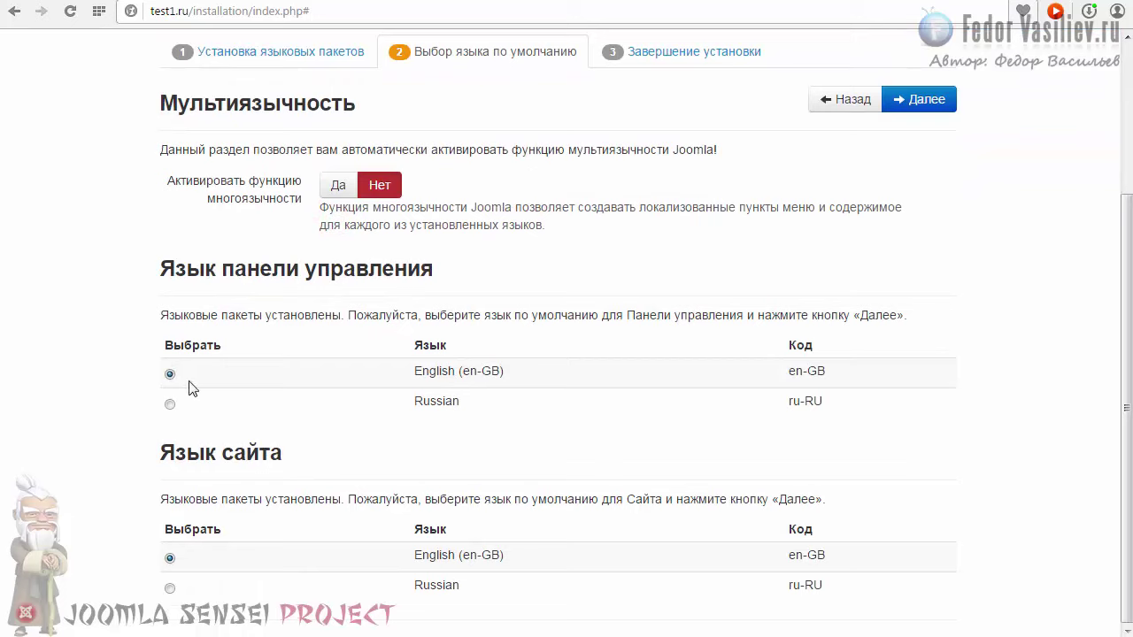
left_click(169, 405)
left_click_drag(409, 403, 469, 416)
left_click(472, 412)
scroll(197, 429, "up", 2)
scroll(221, 473, "down", 2)
Step: Choose Russian as the default site (Язык сайта) language
left_click(172, 591)
left_click_drag(404, 588, 462, 599)
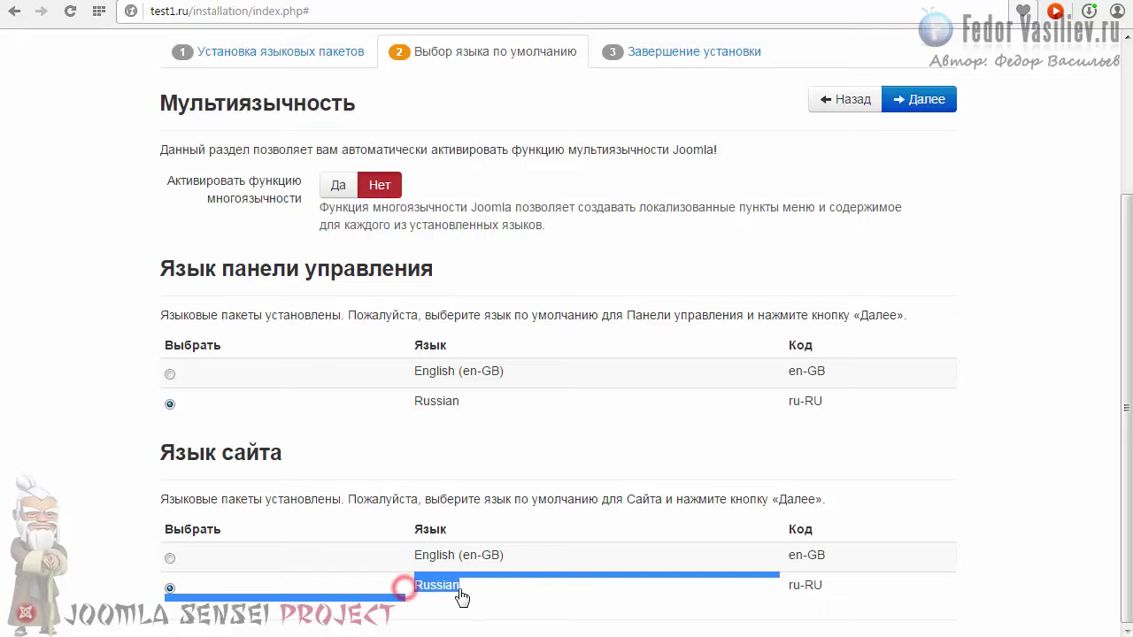
scroll(628, 488, "up", 1)
scroll(627, 417, "down", 1)
scroll(467, 402, "up", 1)
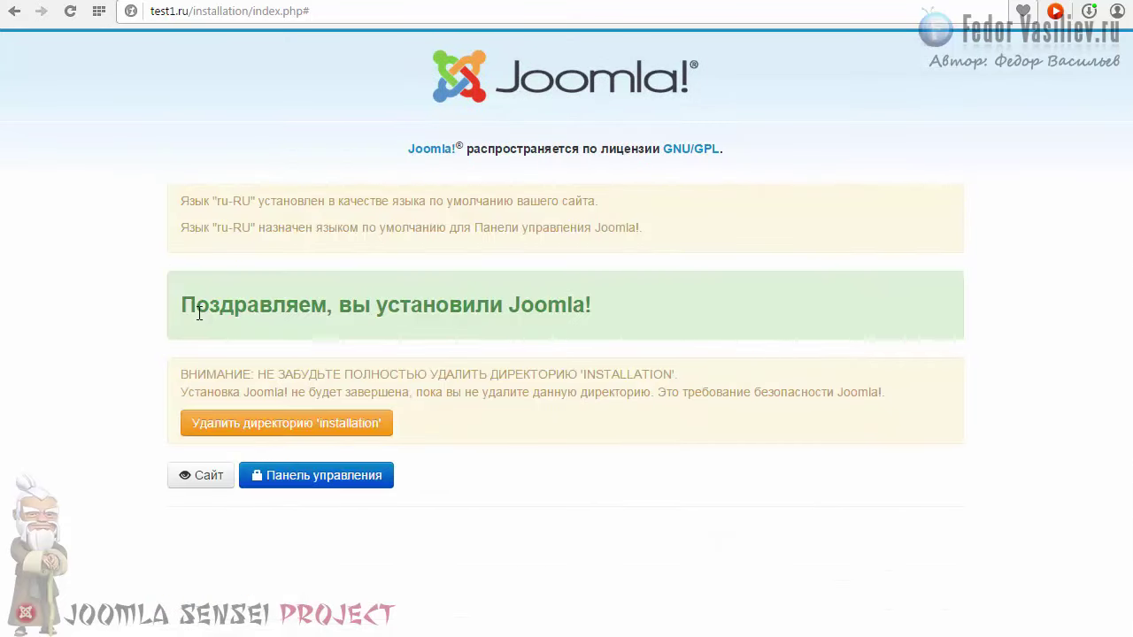
Step: Delete the Joomla installation directory from the final congratulations page
left_click_drag(179, 198, 201, 200)
left_click(630, 229)
left_click(202, 200)
left_click_drag(612, 301, 160, 296)
left_click(221, 302)
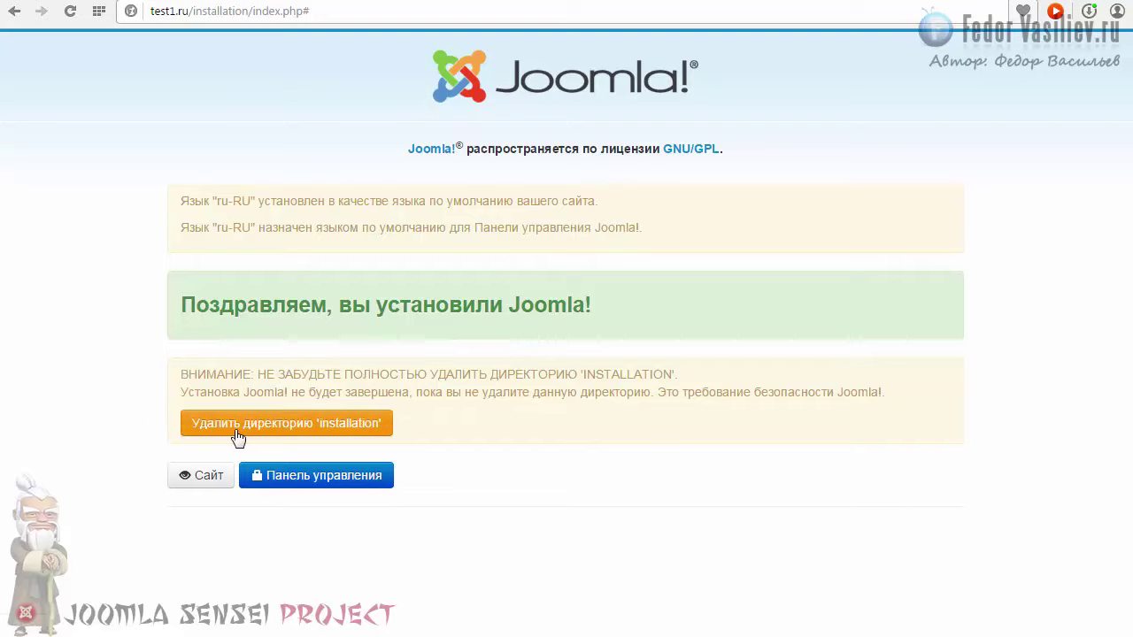
left_click(210, 423)
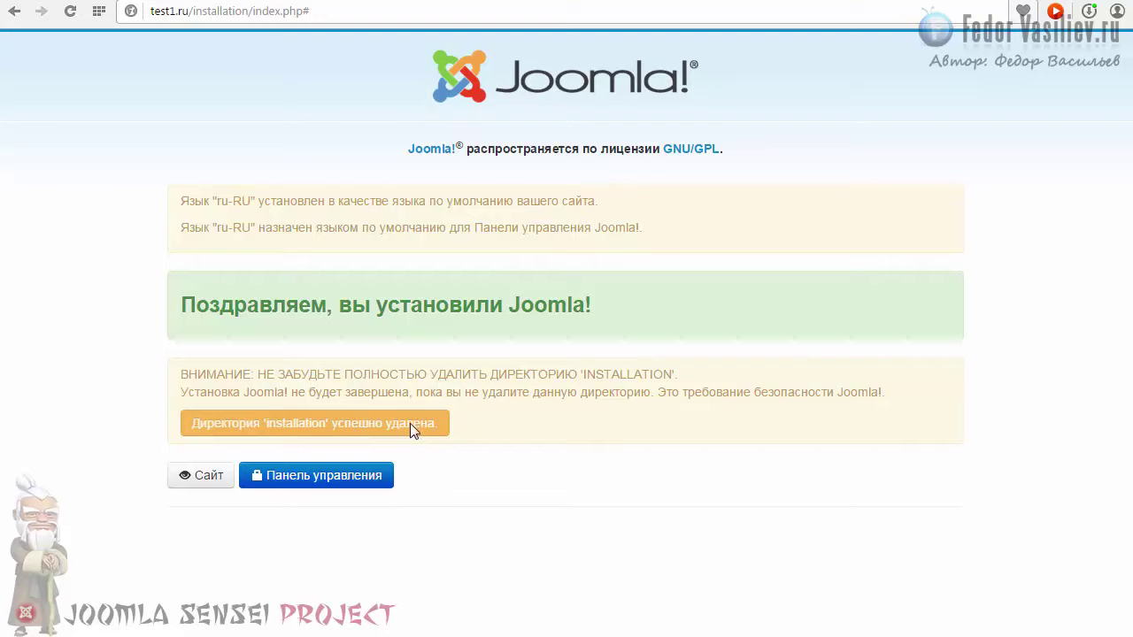
Step: Open the Панель управления link in a new tab to reach the administrator login page
right_click(297, 482)
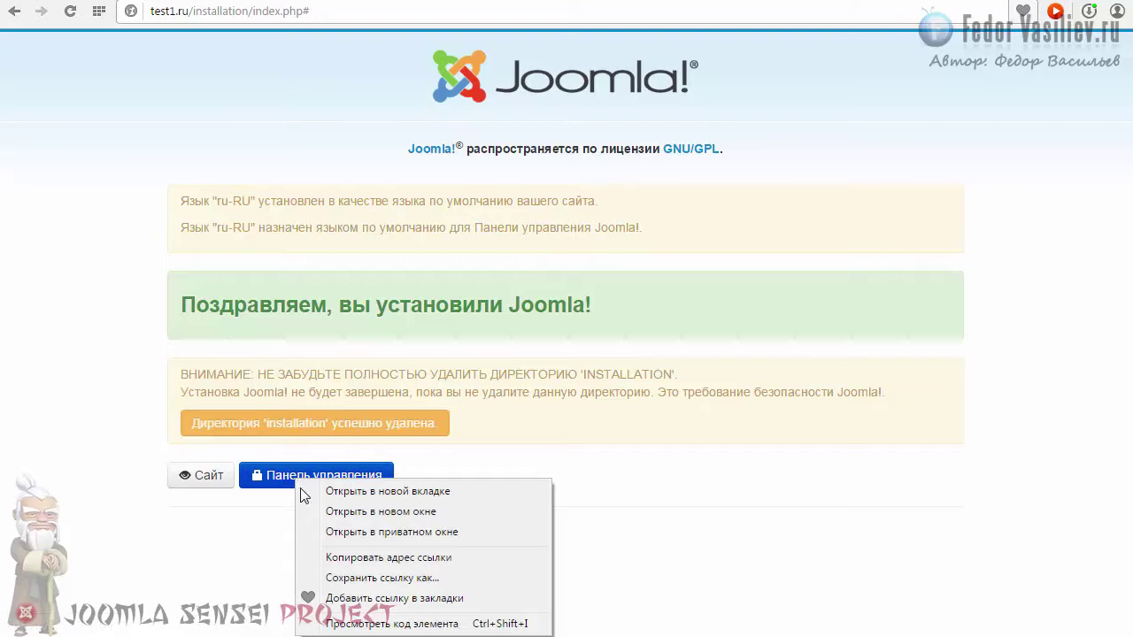
left_click(440, 492)
key("ctrl+Tab")
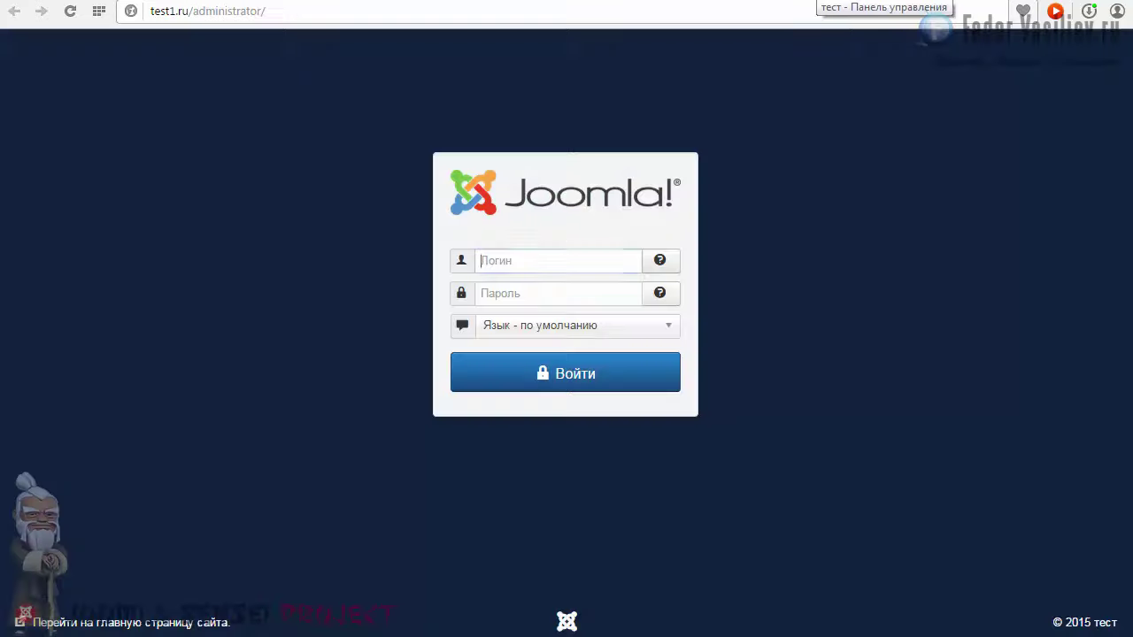